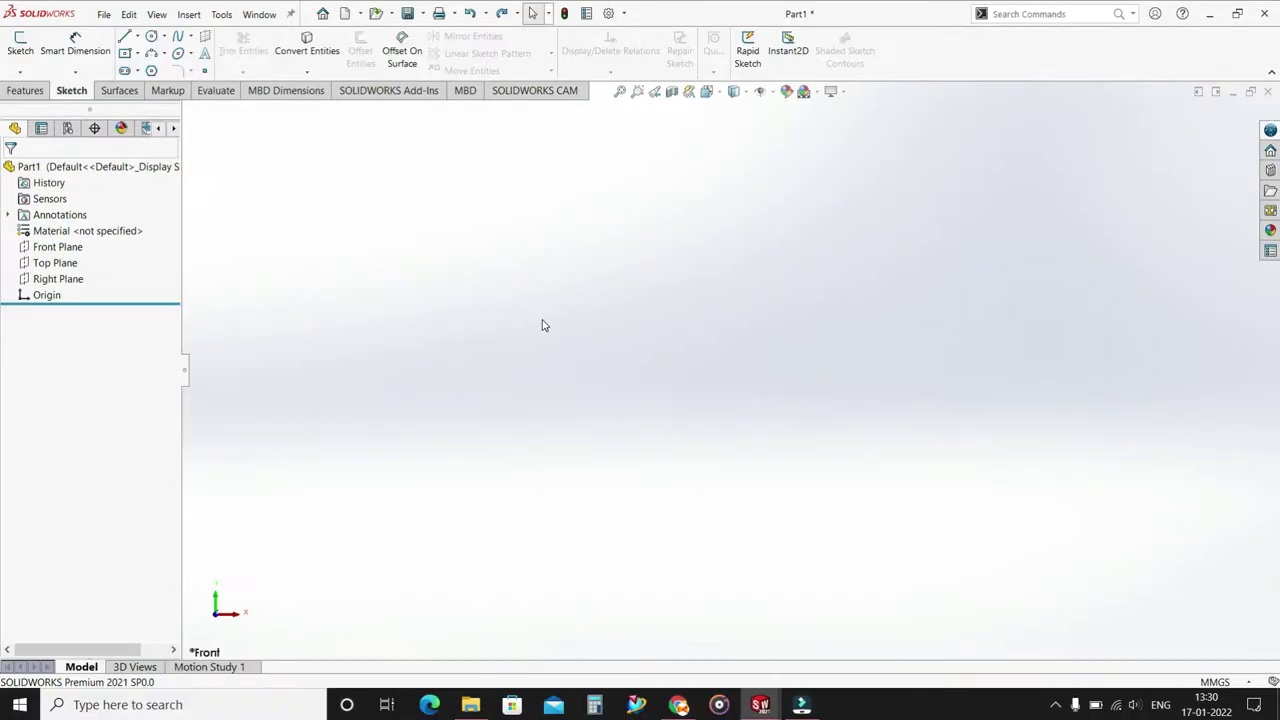
- Start a Front Plane sketch and draw a vertical centerline rising from the origin
{"action": "left_click", "coordinate": [62, 251]}
{"action": "left_click", "coordinate": [20, 42]}
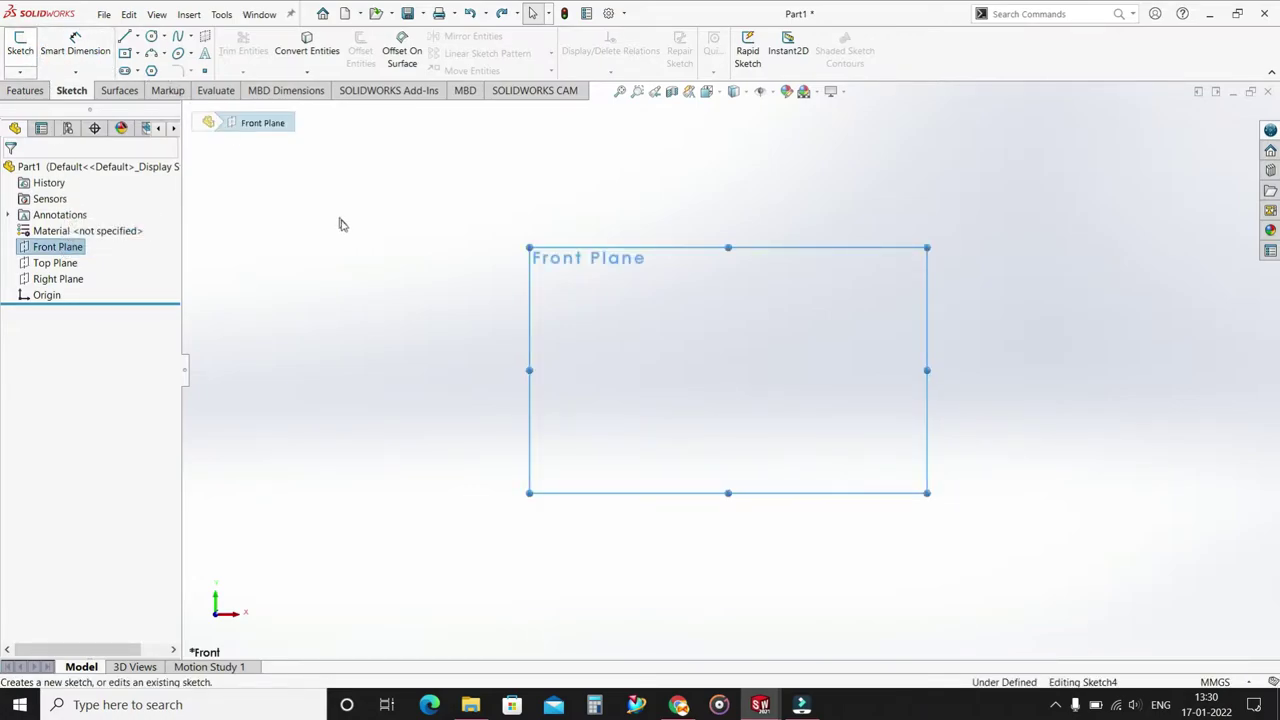
{"action": "left_click", "coordinate": [138, 42]}
{"action": "left_click", "coordinate": [155, 68]}
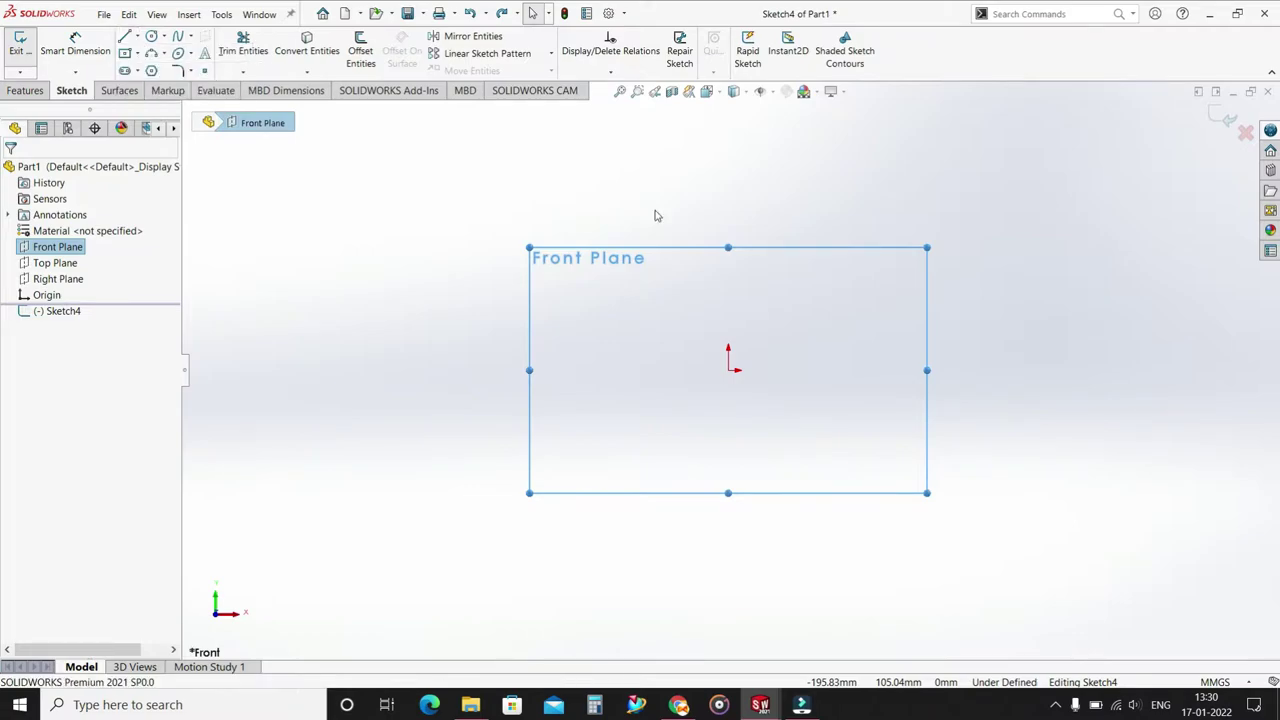
{"action": "left_click", "coordinate": [729, 370]}
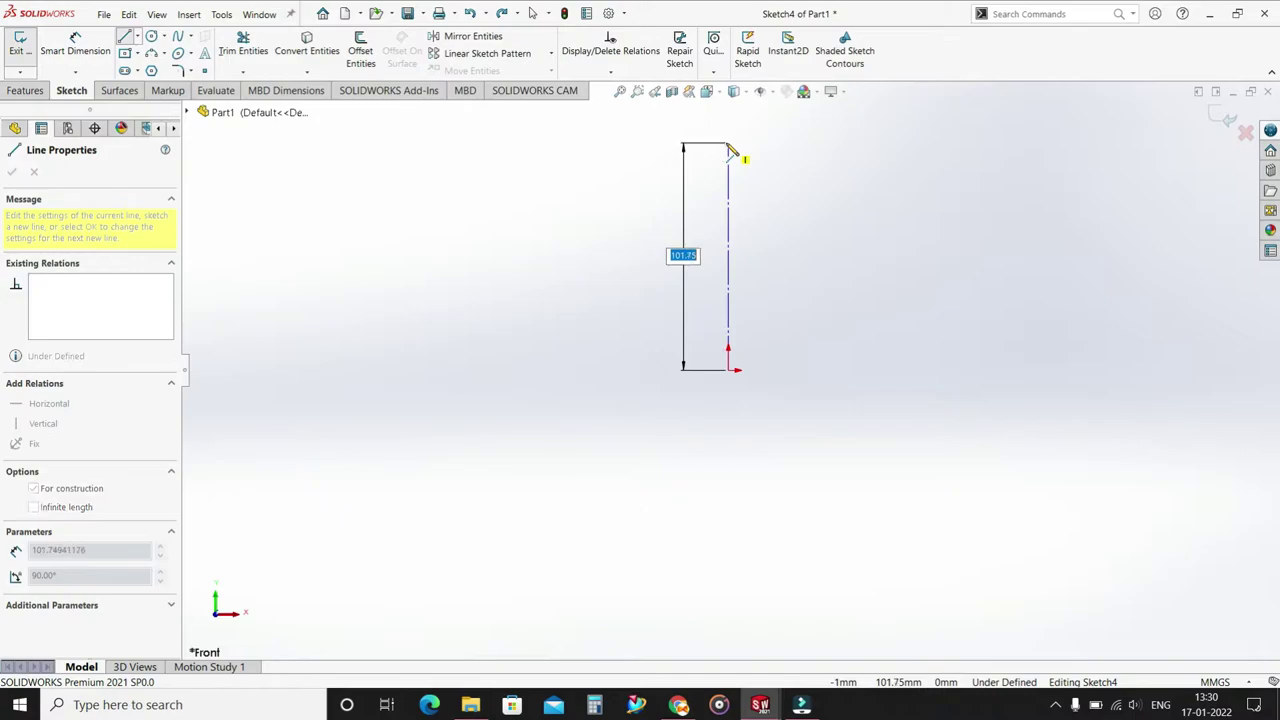
{"action": "left_click", "coordinate": [730, 145]}
{"action": "double_click", "coordinate": [728, 140]}
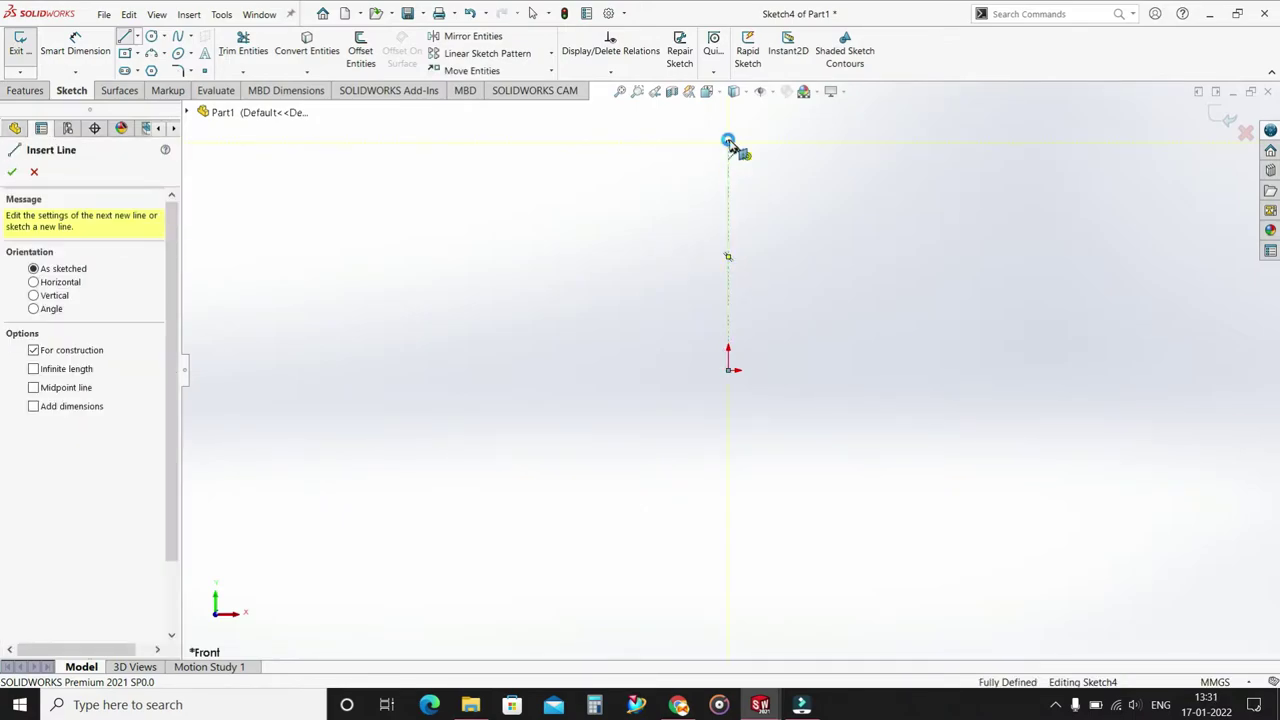
{"action": "key", "text": "Escape"}
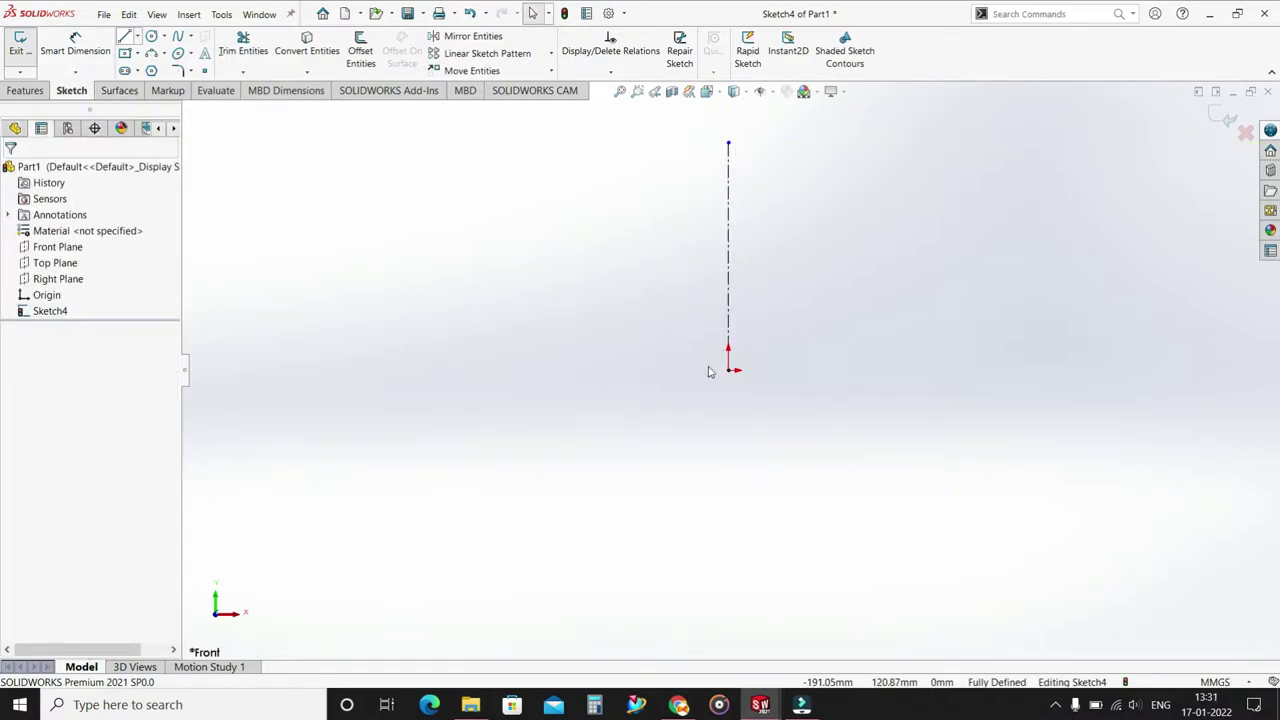
- Draw three connected lines from the origin: a flat base, a slanted outward wall, and a short horizontal rim
{"action": "key", "text": "l"}
{"action": "left_click", "coordinate": [728, 370]}
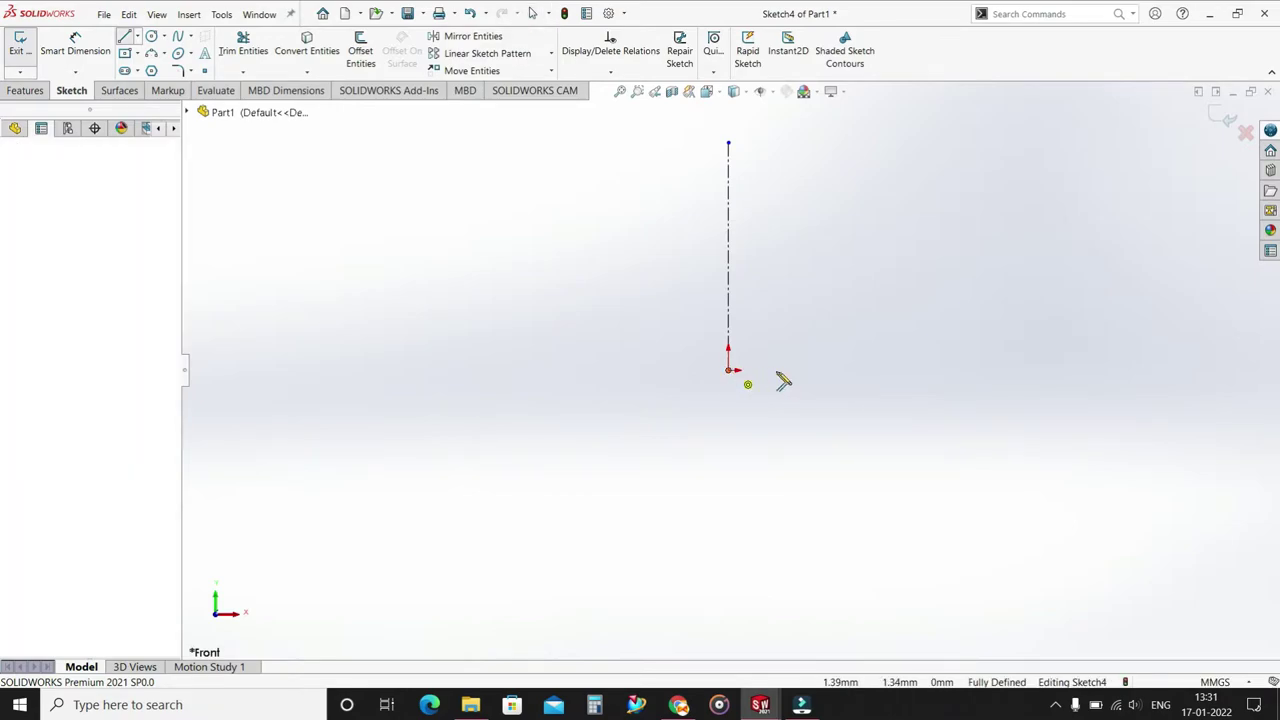
{"action": "left_click", "coordinate": [891, 370]}
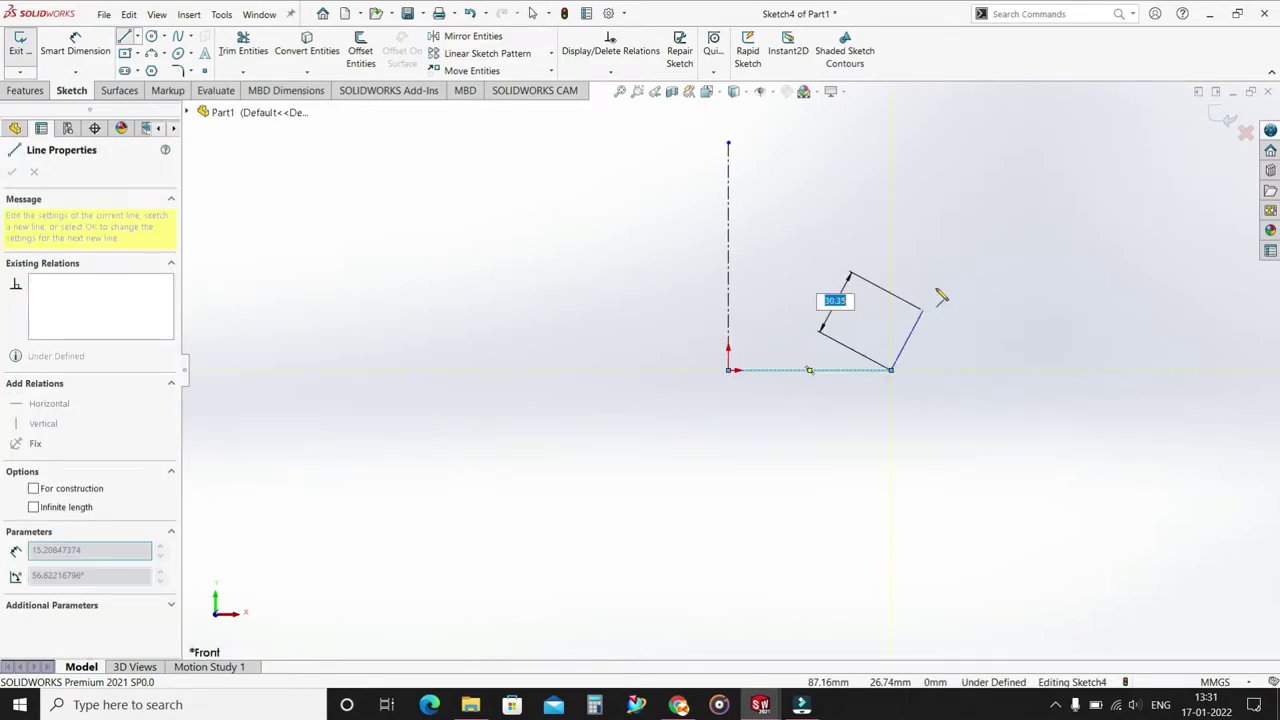
{"action": "left_click", "coordinate": [982, 197]}
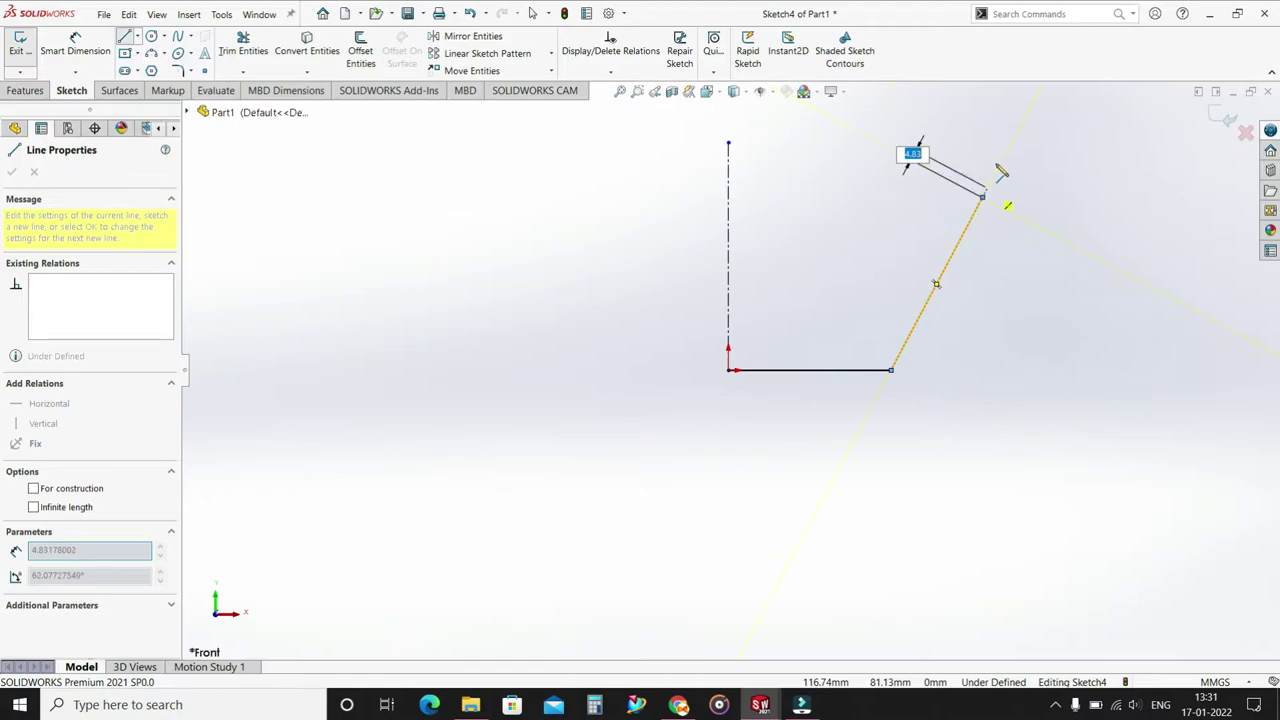
{"action": "left_click", "coordinate": [1051, 197]}
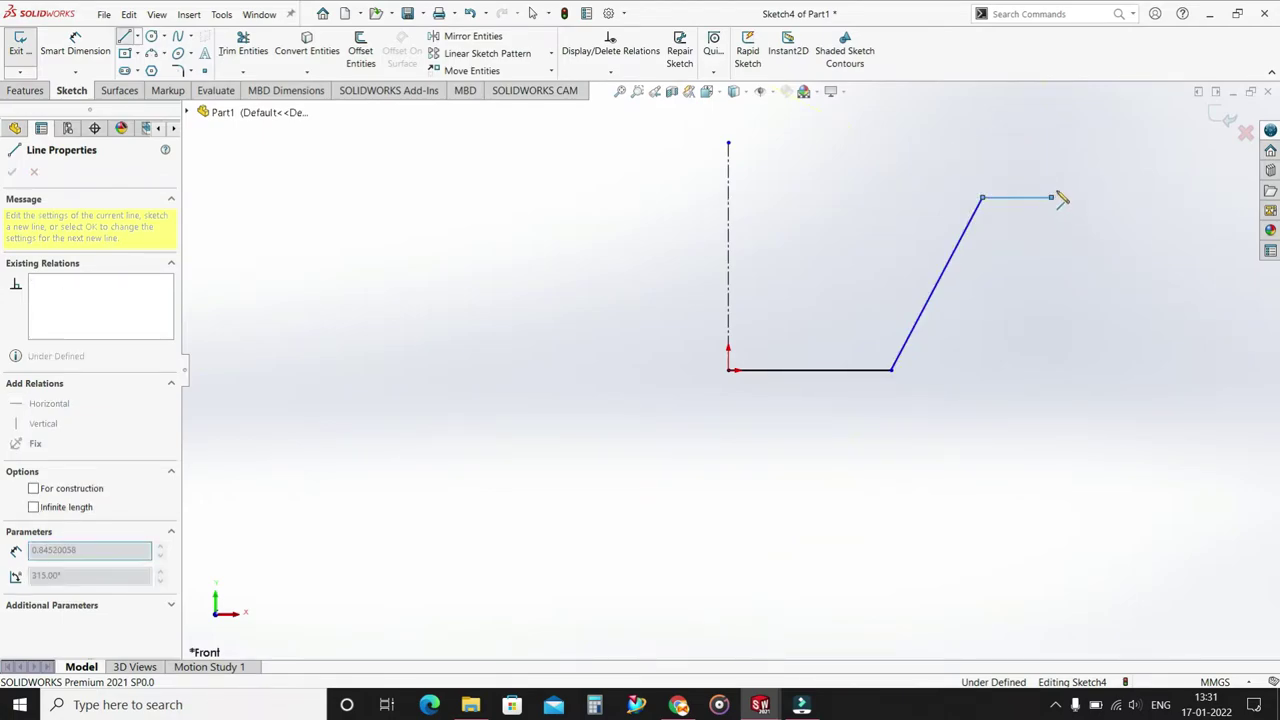
{"action": "double_click", "coordinate": [1051, 197]}
{"action": "key", "text": "Escape"}
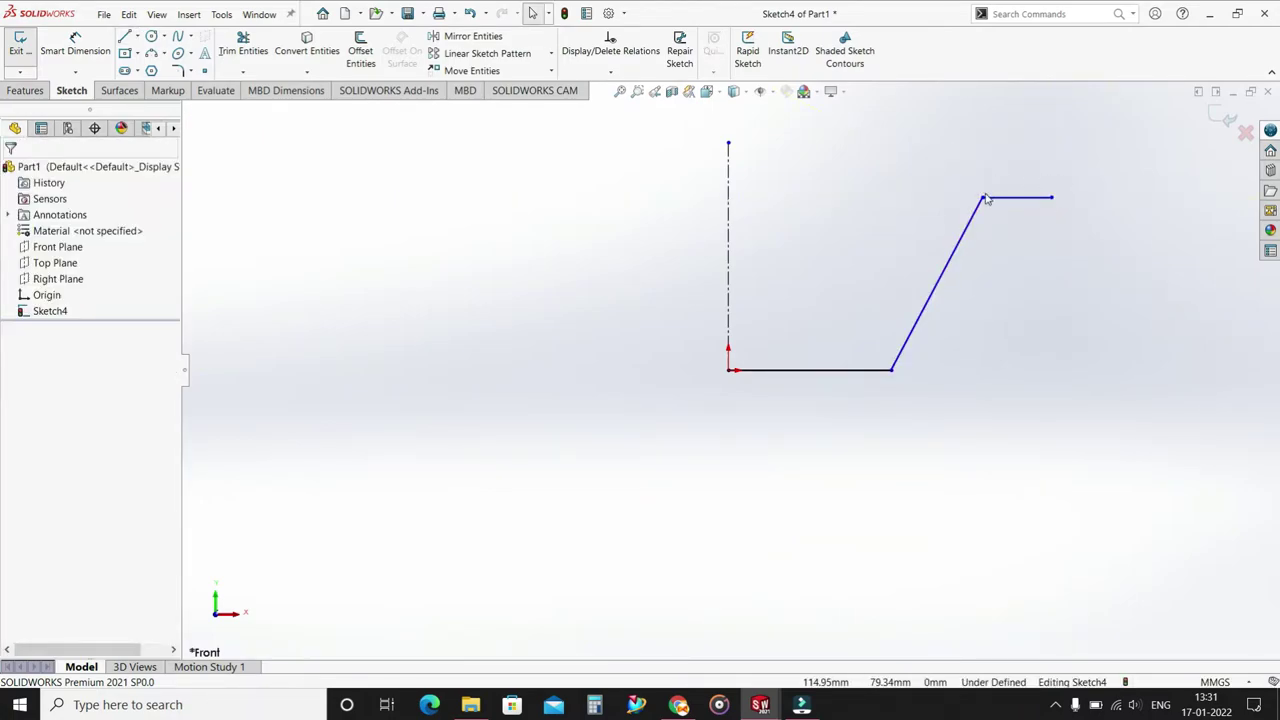
{"action": "left_click", "coordinate": [75, 45]}
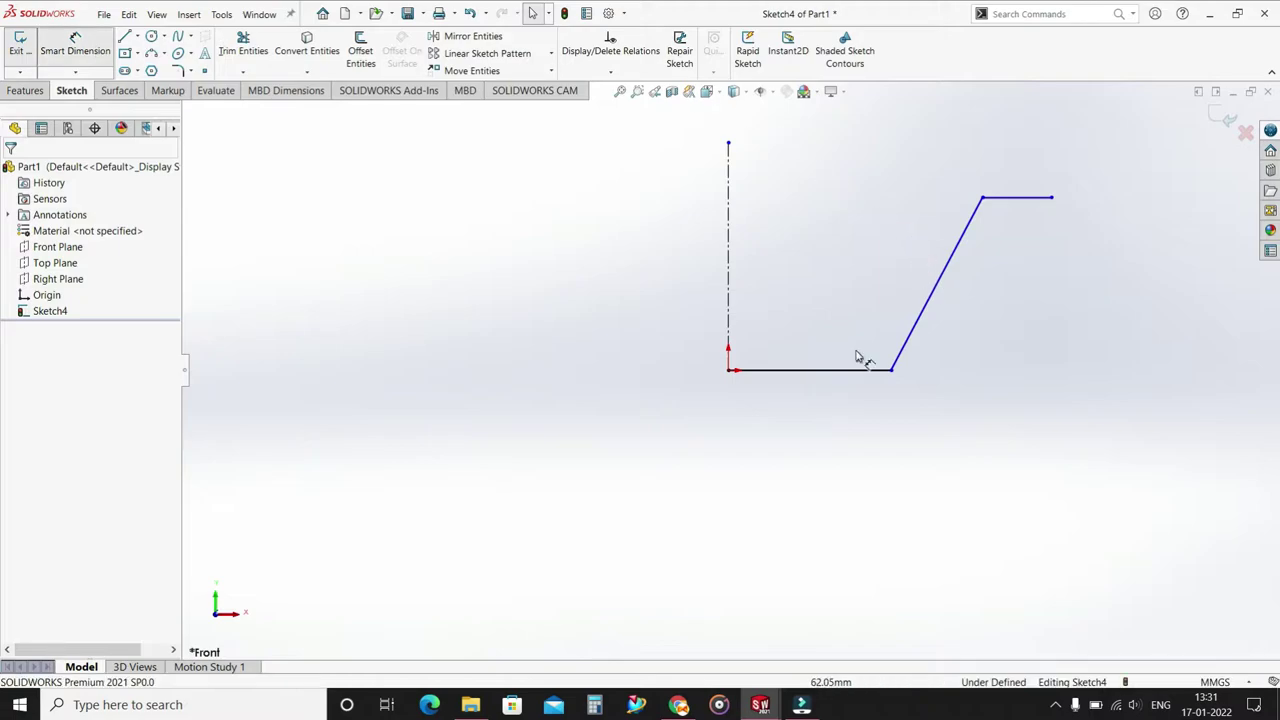
- Dimension the base length to 80 mm and the wall angle from the centerline to 32°
{"action": "left_click", "coordinate": [836, 398]}
{"action": "left_click", "coordinate": [829, 437]}
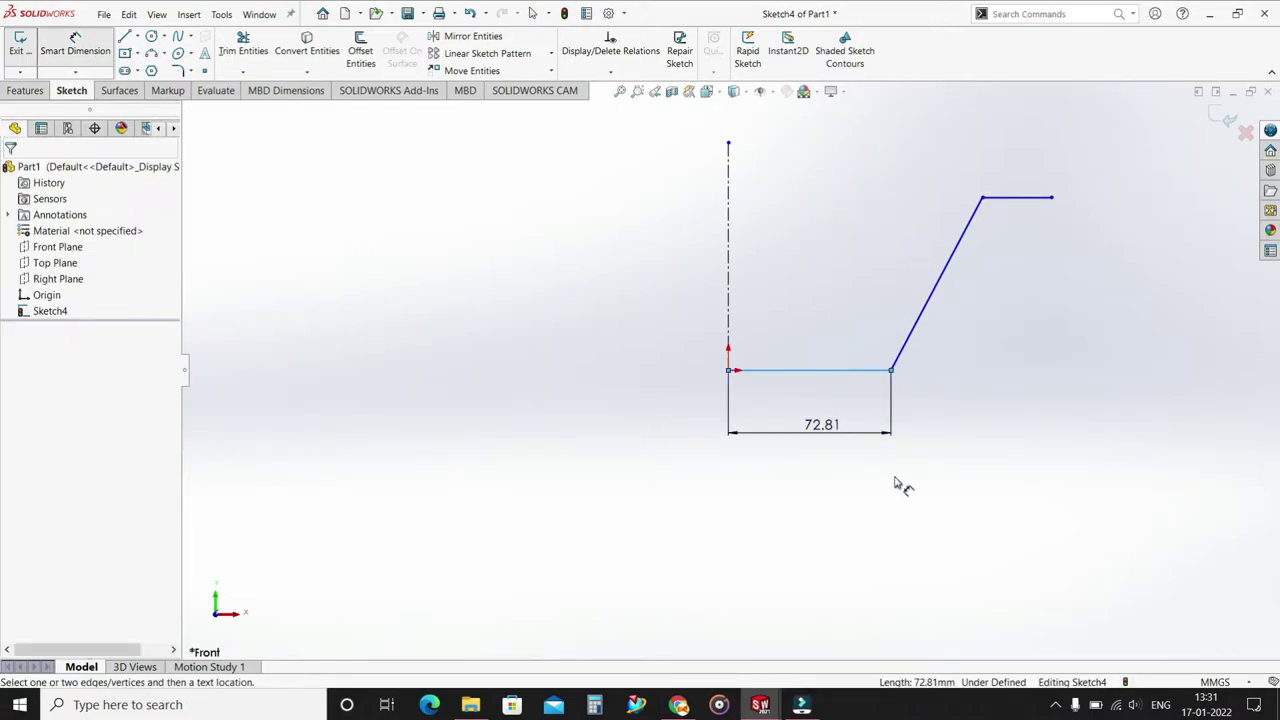
{"action": "type", "text": "80"}
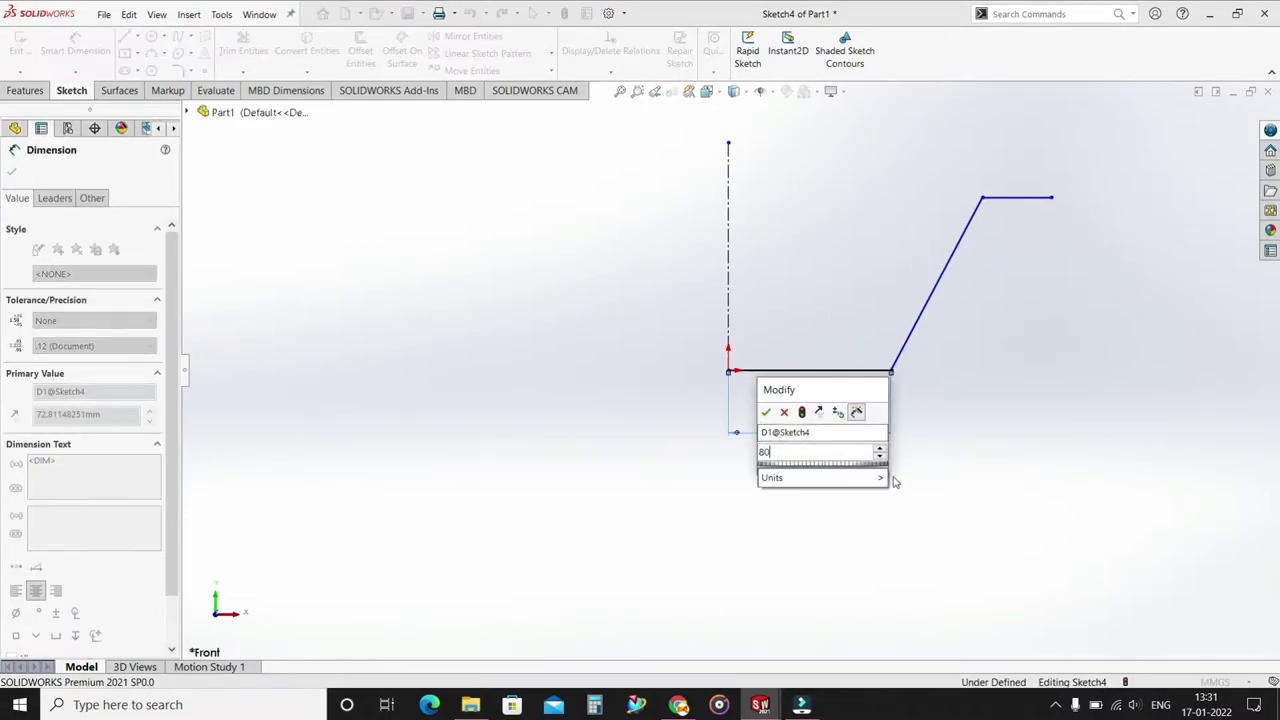
{"action": "key", "text": "Return"}
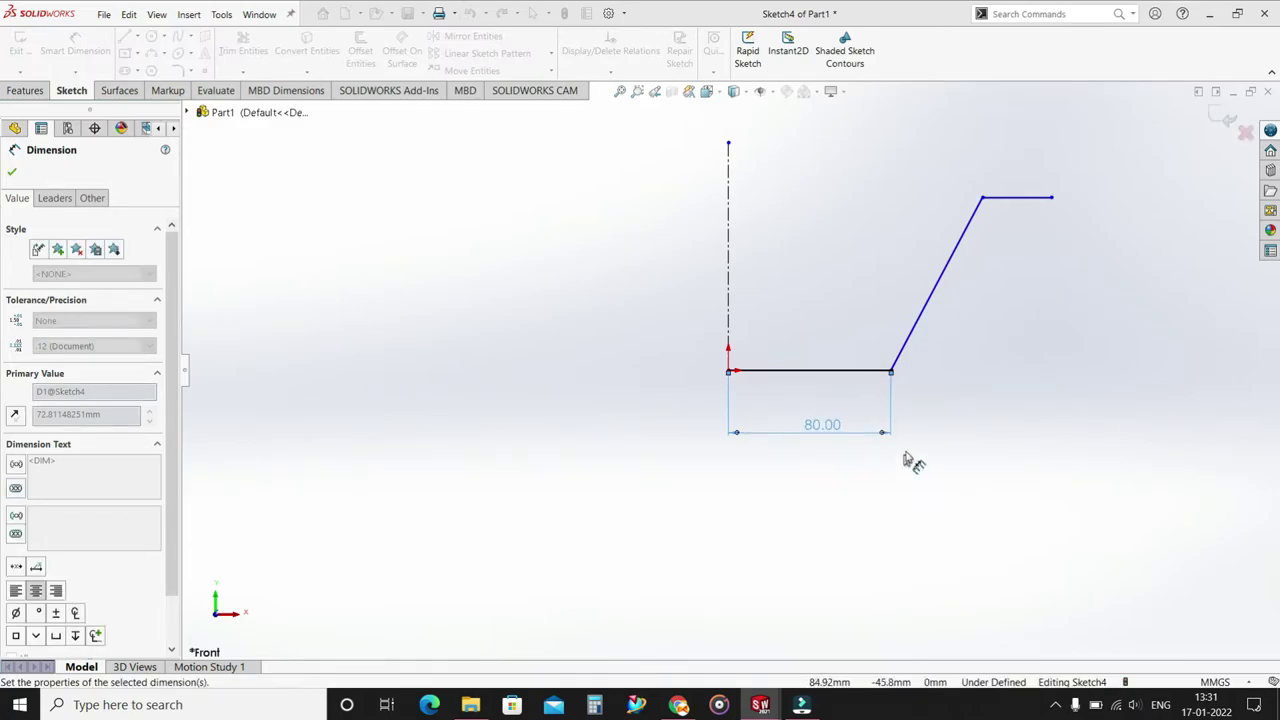
{"action": "key", "text": "Escape"}
{"action": "left_click", "coordinate": [729, 277]}
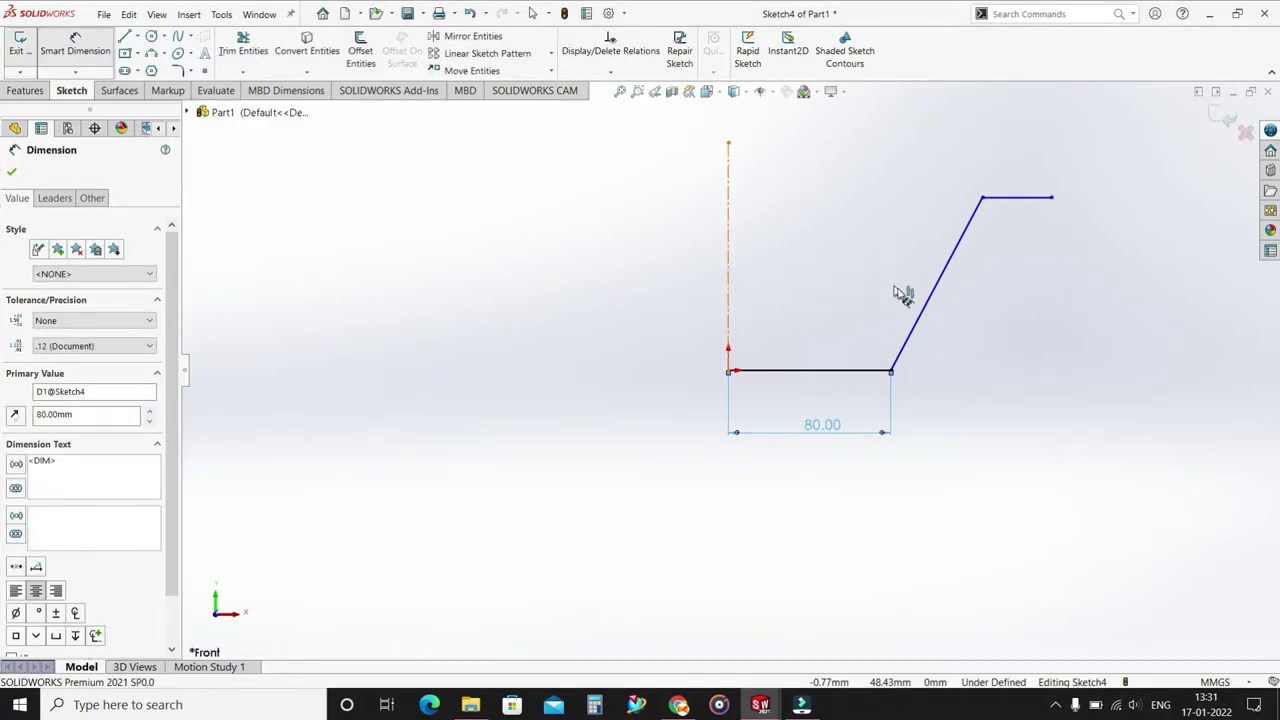
{"action": "left_click", "coordinate": [928, 295]}
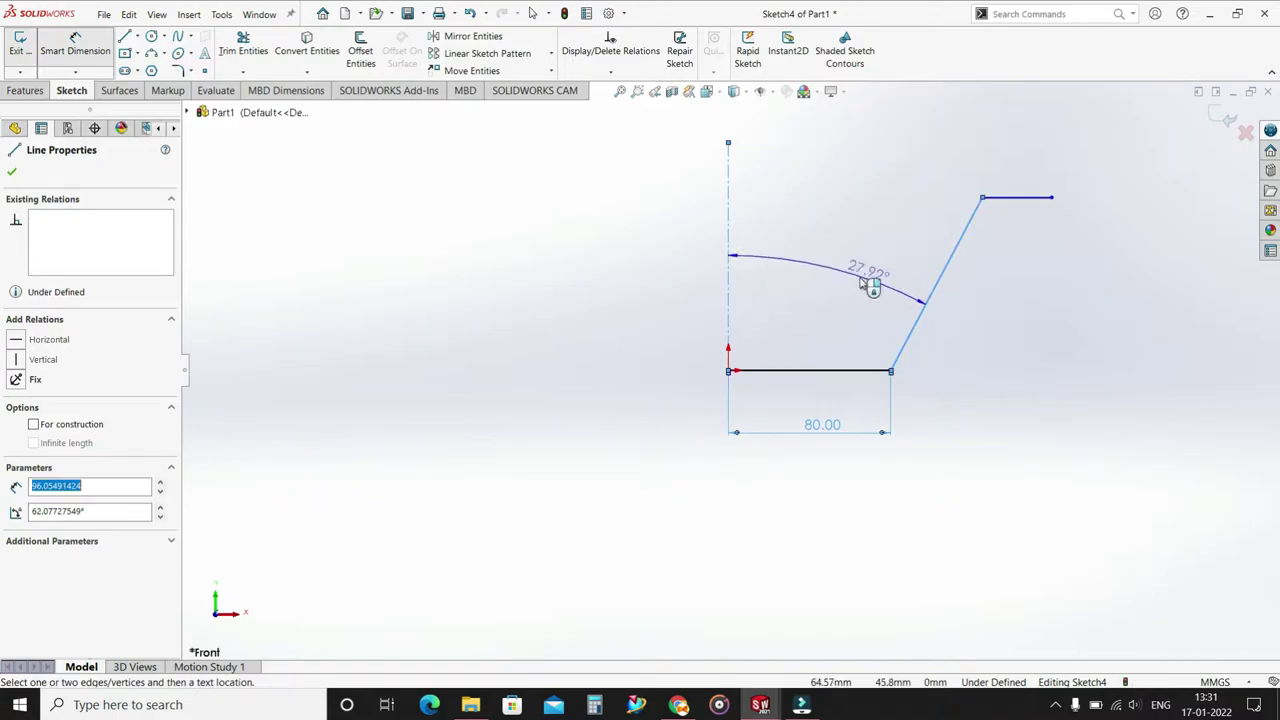
{"action": "left_click", "coordinate": [870, 280]}
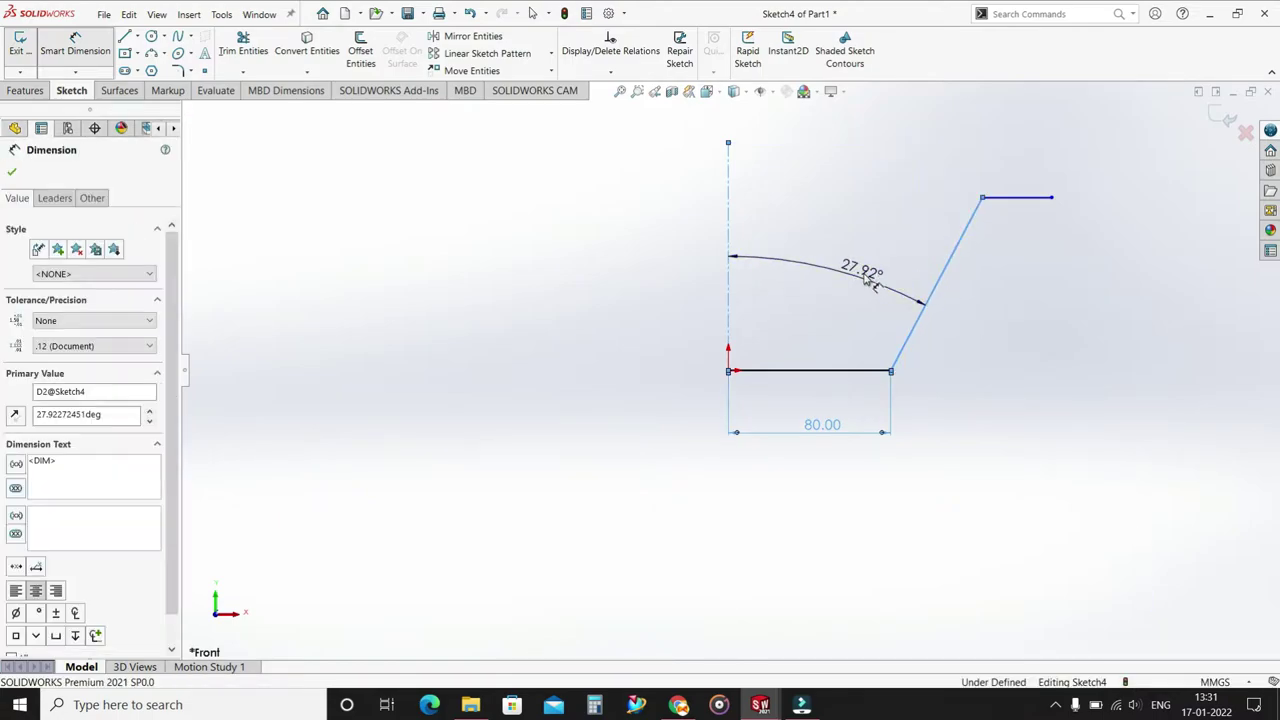
{"action": "type", "text": "32"}
{"action": "key", "text": "Return"}
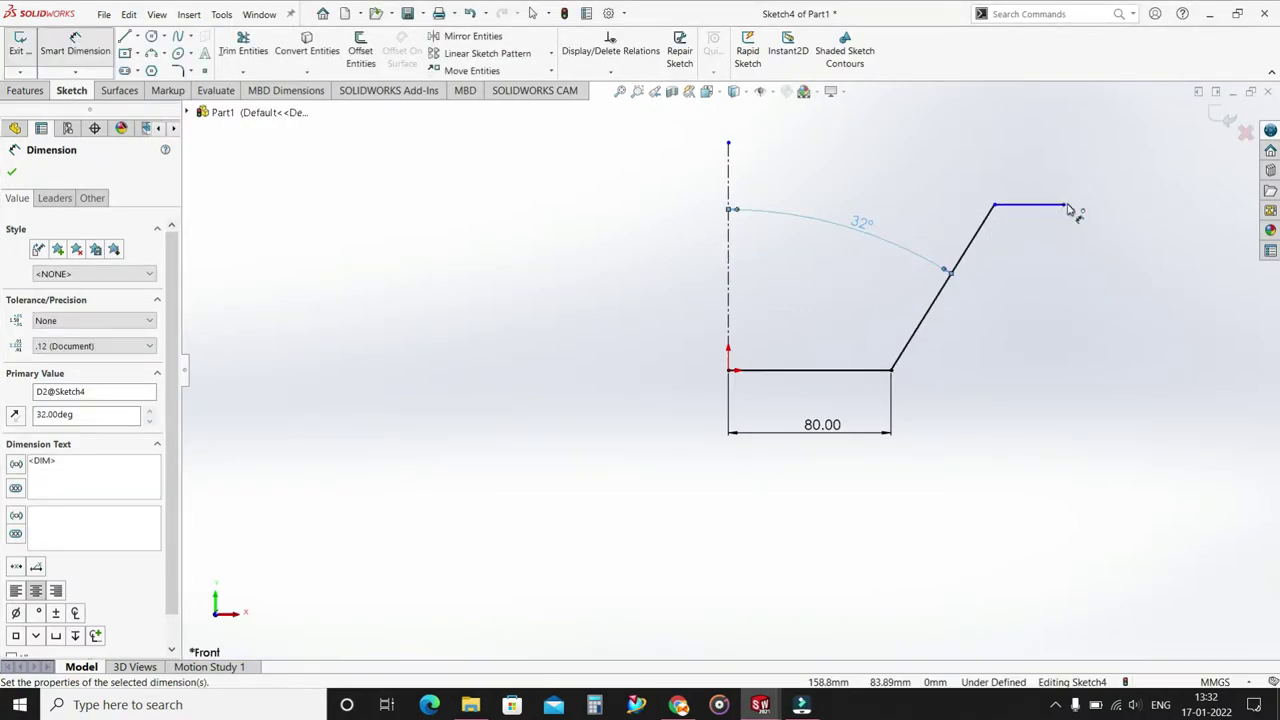
- Dimension the rim height to 65 mm and the top width from the centerline to 130
{"action": "left_click", "coordinate": [851, 372]}
{"action": "left_click", "coordinate": [1066, 290]}
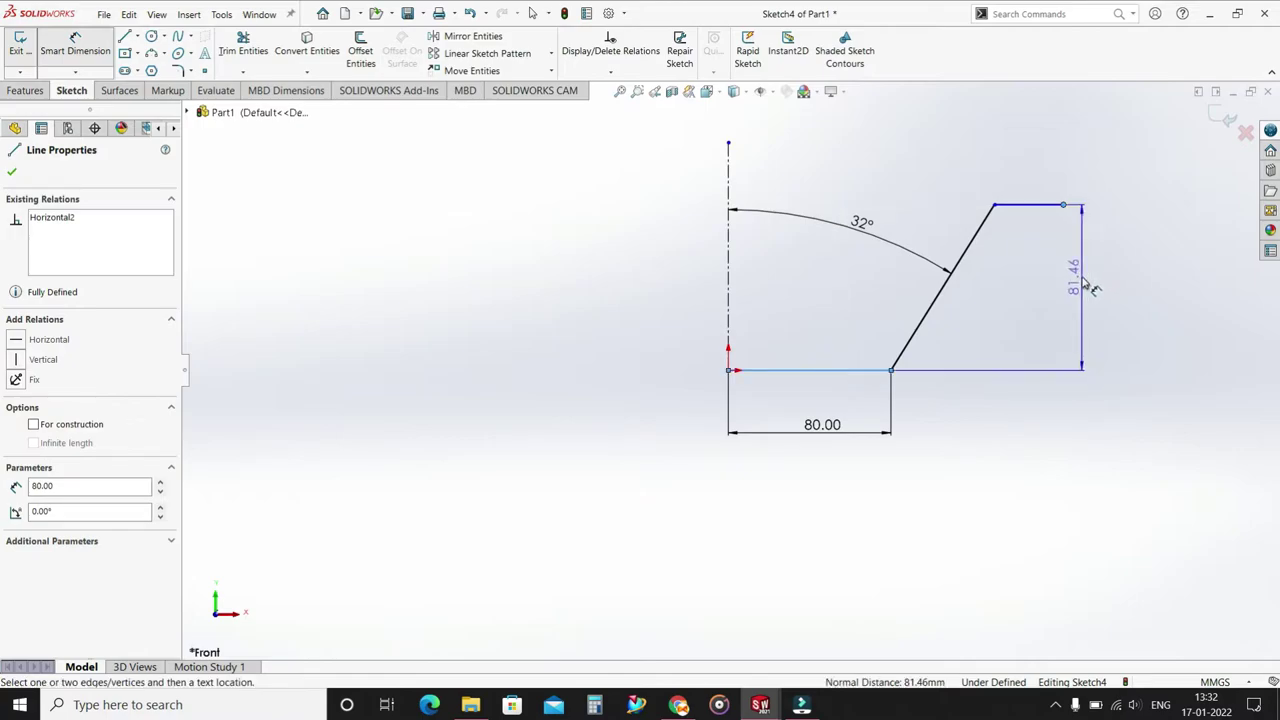
{"action": "left_click", "coordinate": [1102, 271]}
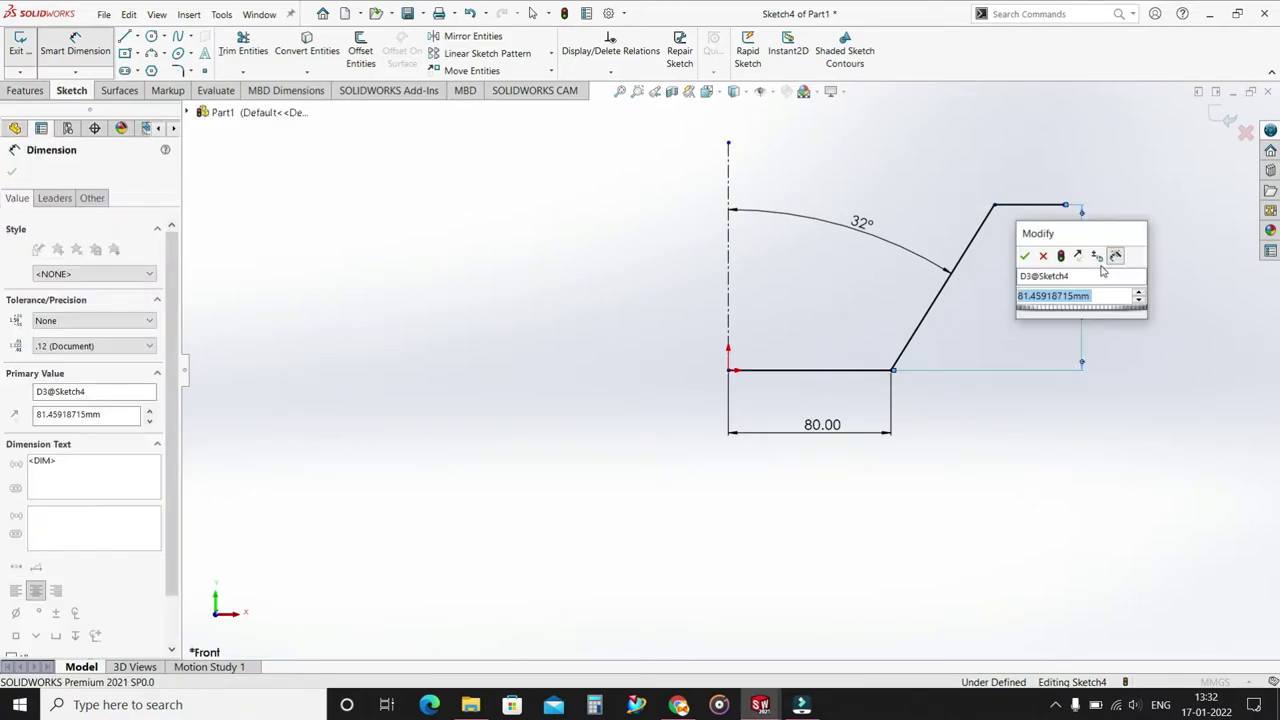
{"action": "type", "text": "65"}
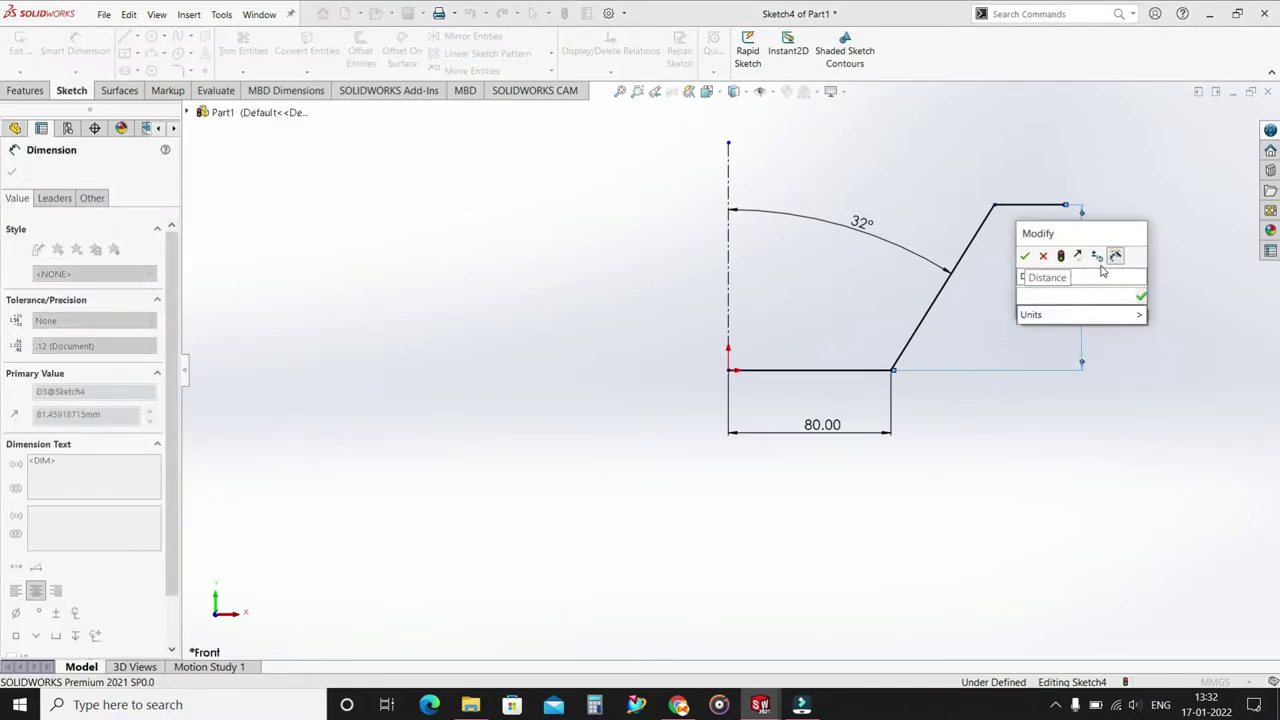
{"action": "key", "text": "Return"}
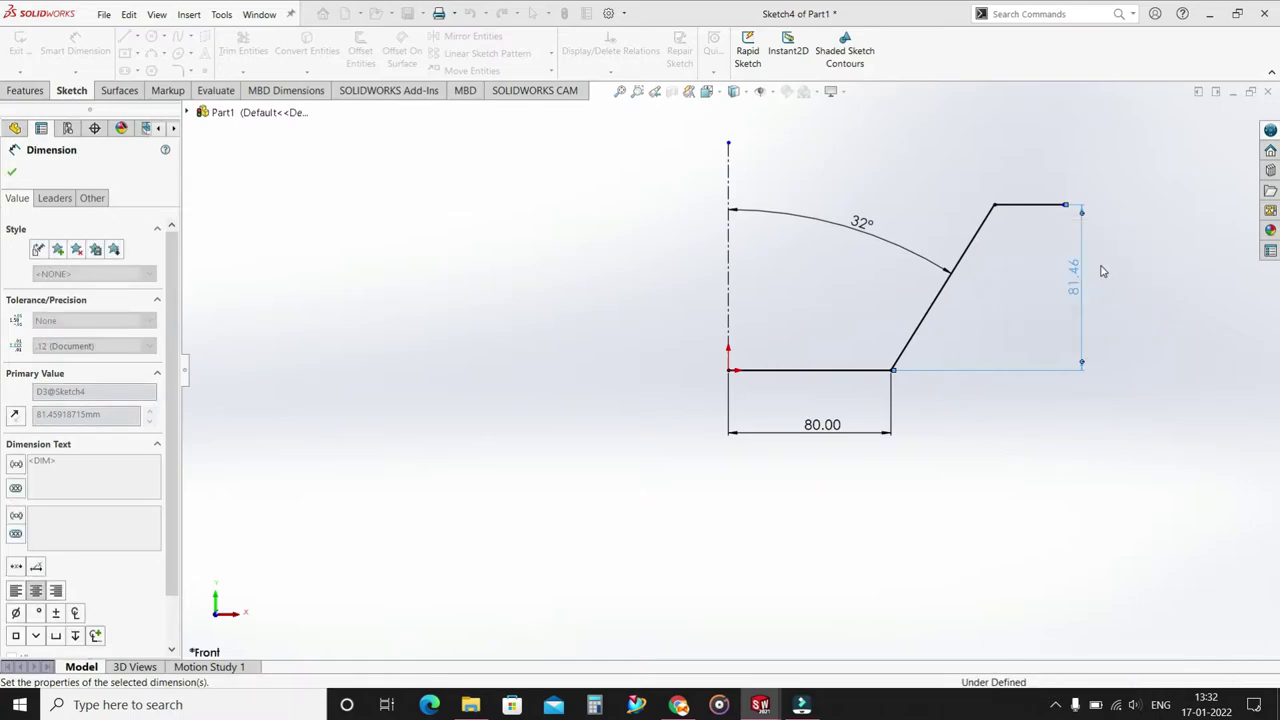
{"action": "key", "text": "Escape"}
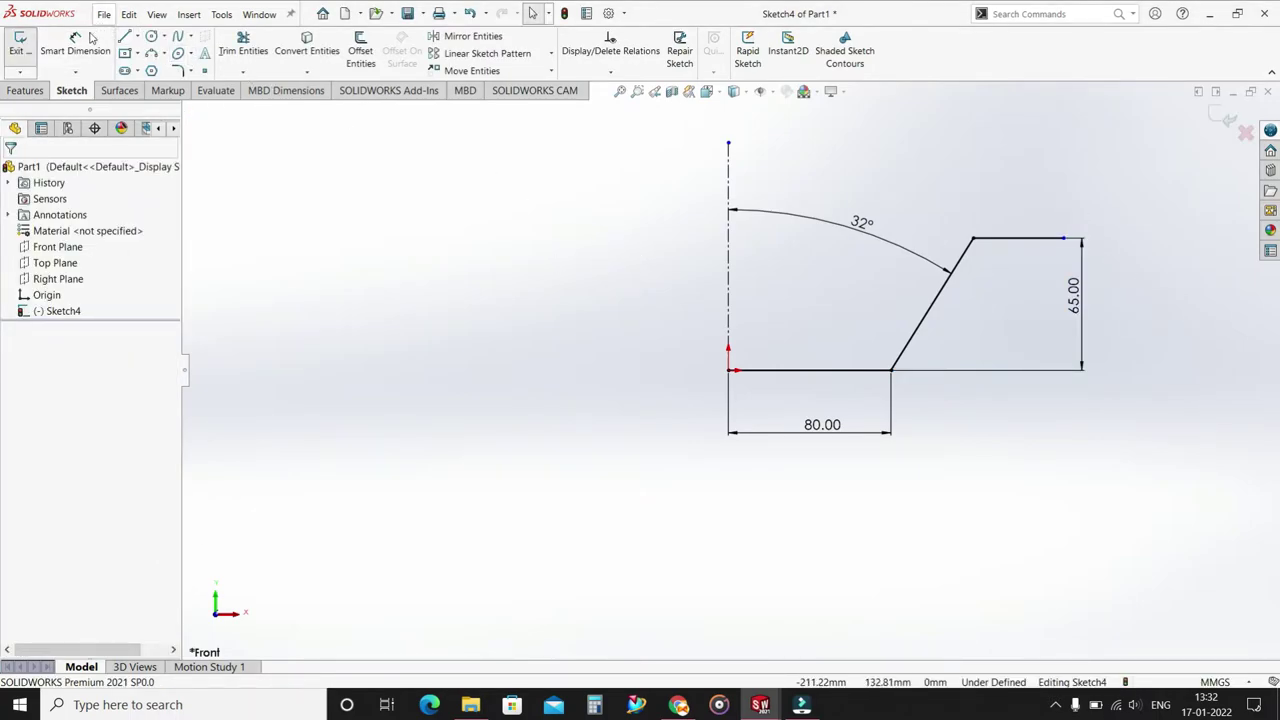
{"action": "left_click", "coordinate": [88, 40]}
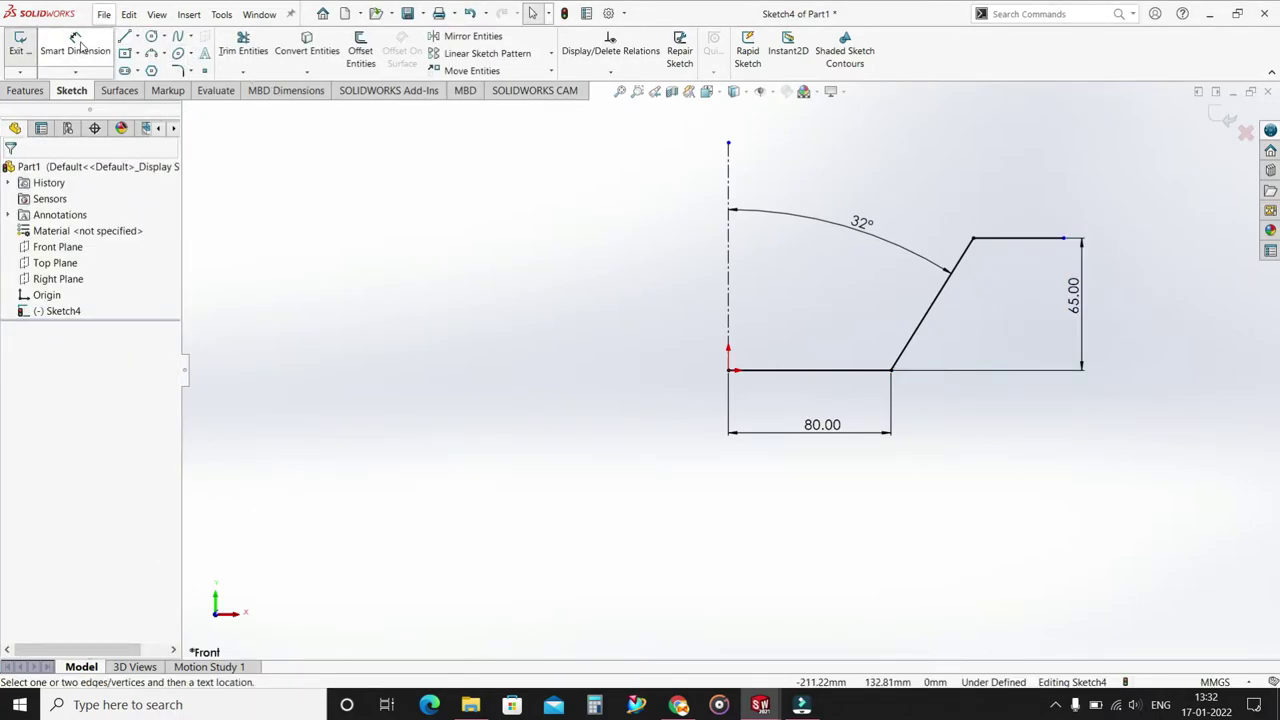
{"action": "left_click", "coordinate": [729, 172]}
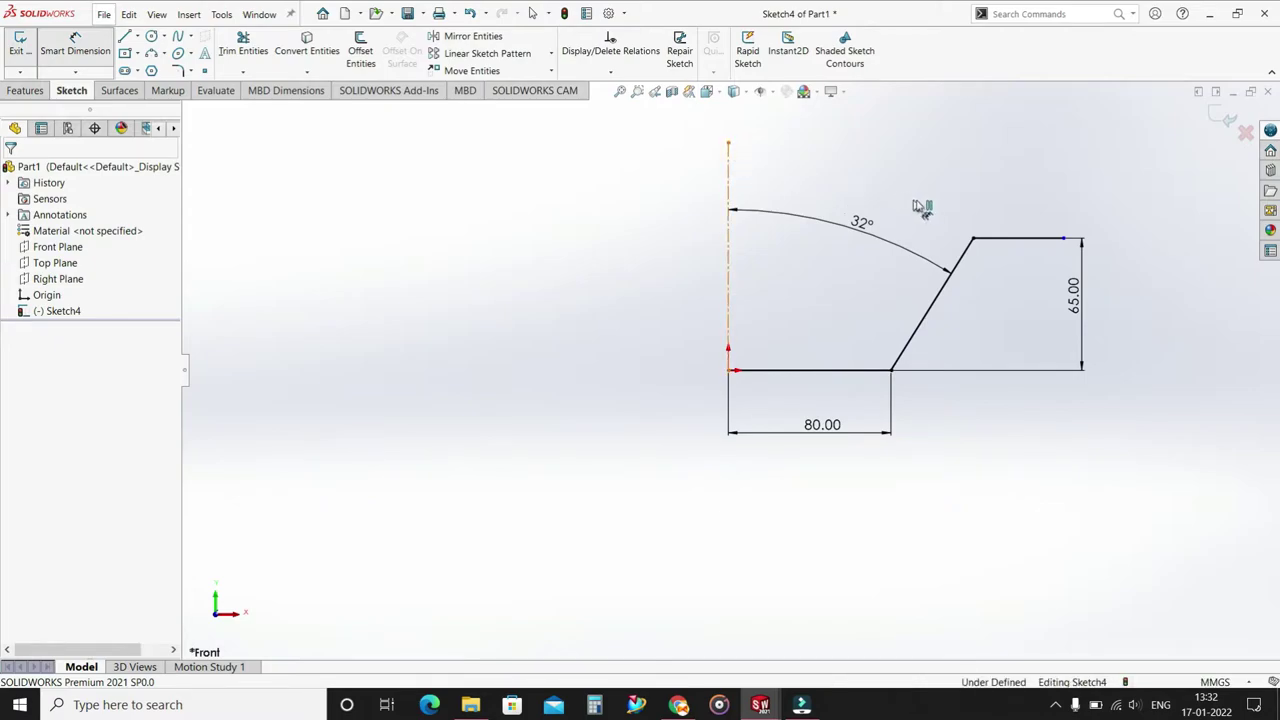
{"action": "left_click", "coordinate": [1062, 238]}
{"action": "left_click", "coordinate": [864, 166]}
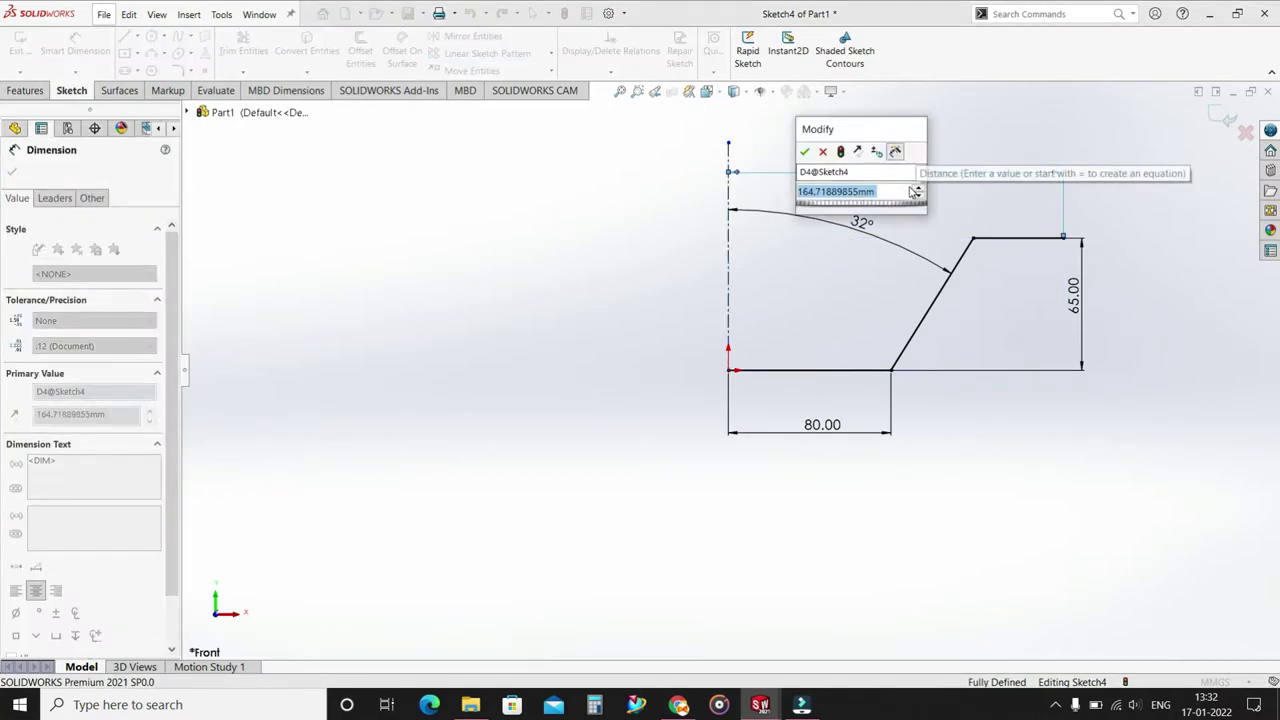
{"action": "type", "text": "130"}
{"action": "key", "text": "Return"}
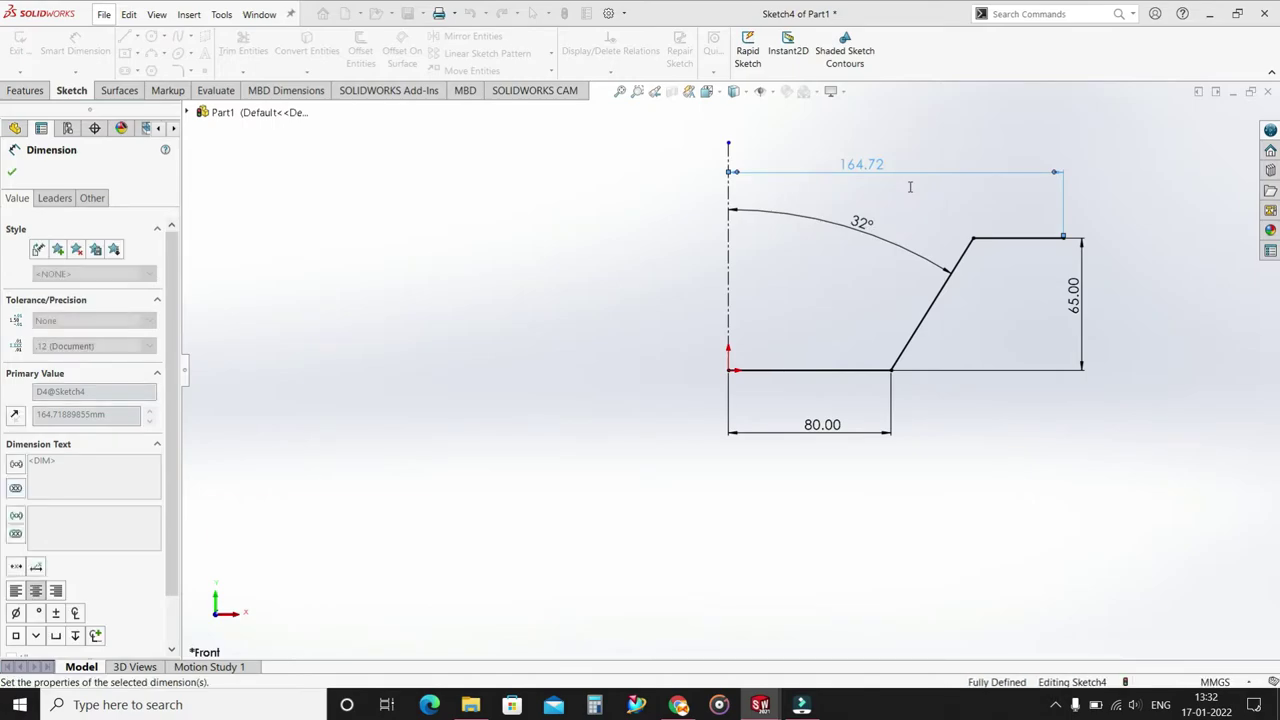
{"action": "key", "text": "Escape"}
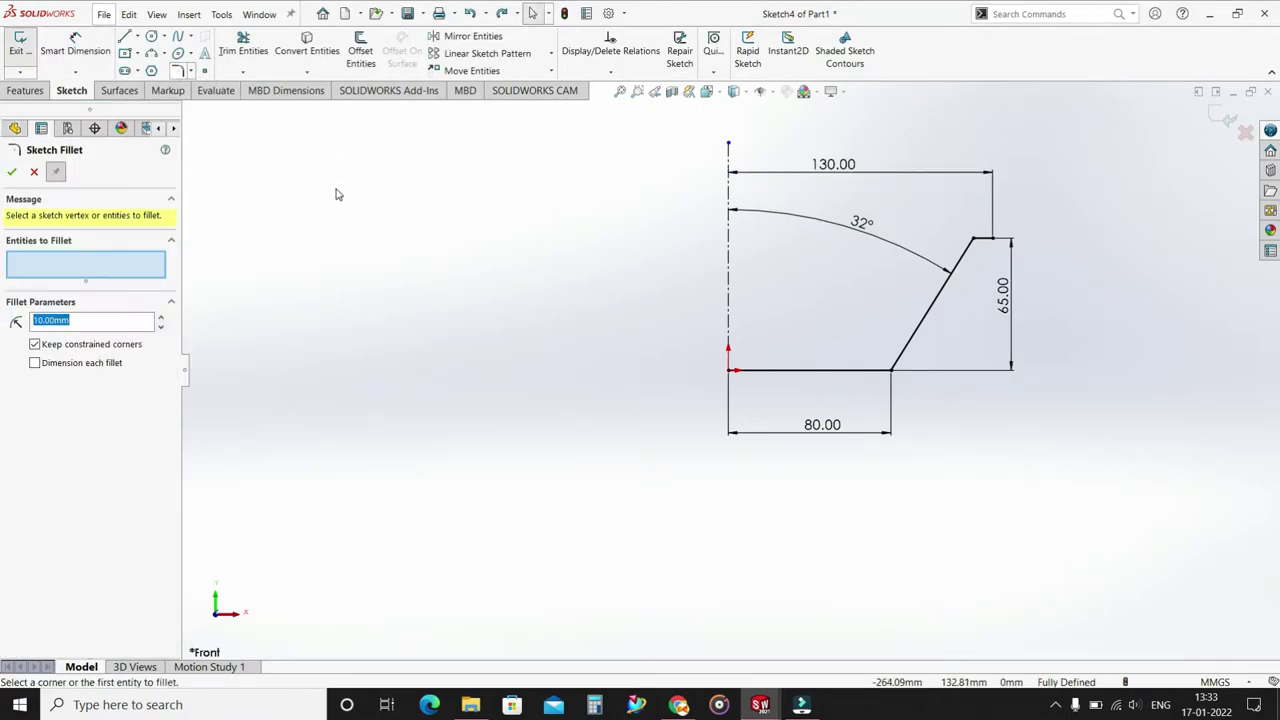
- Fillet the base-to-wall corner at R35 and the wall-to-rim corner at R8
{"action": "left_click", "coordinate": [884, 371]}
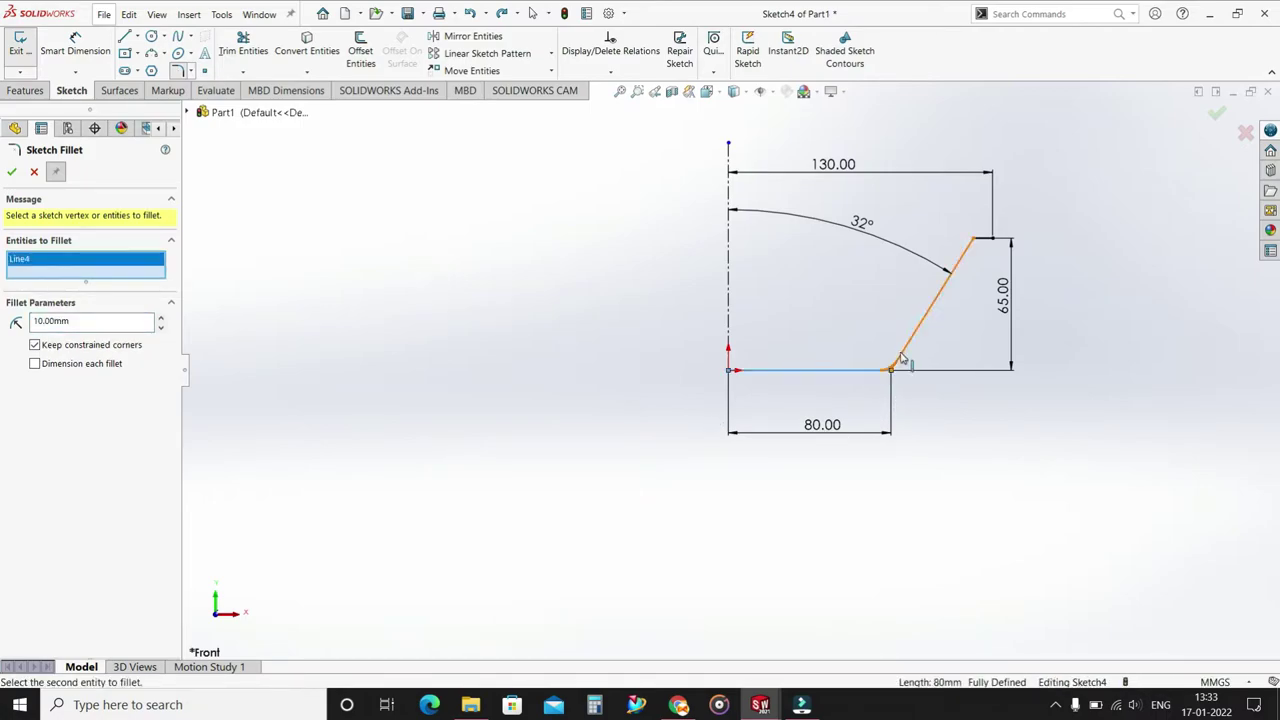
{"action": "left_click", "coordinate": [838, 373]}
{"action": "type", "text": "8"}
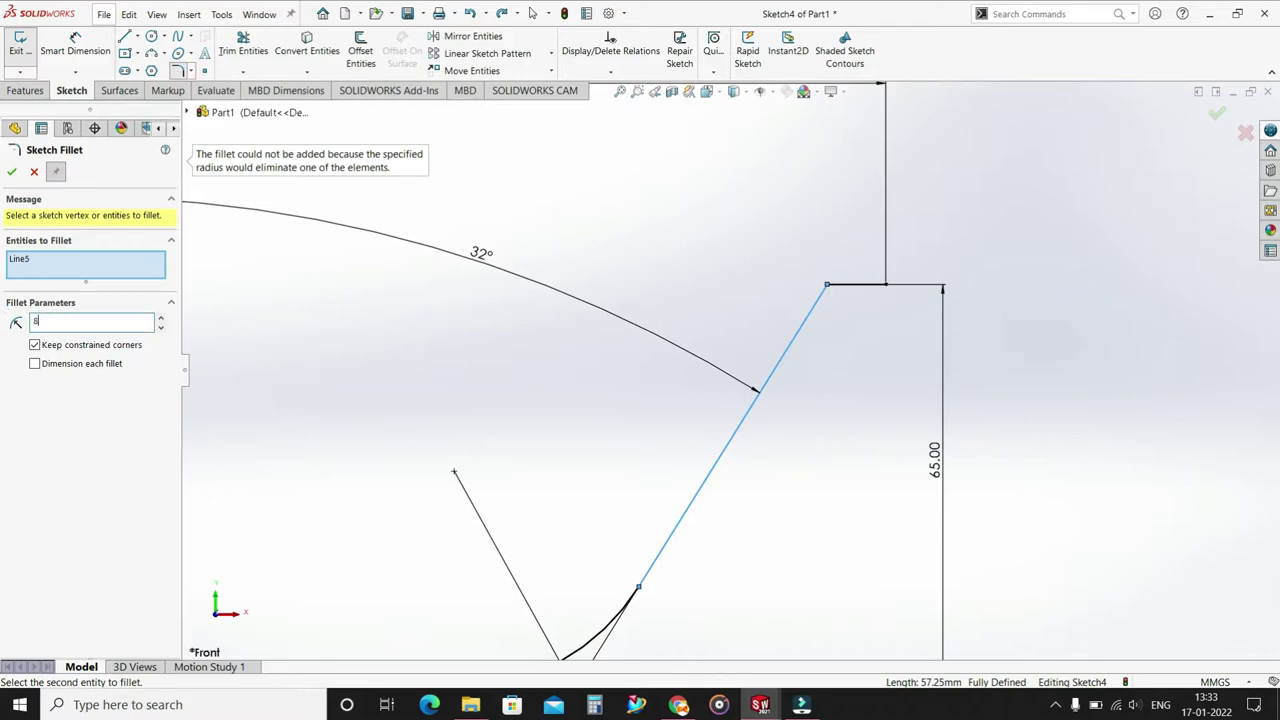
{"action": "left_click", "coordinate": [879, 288]}
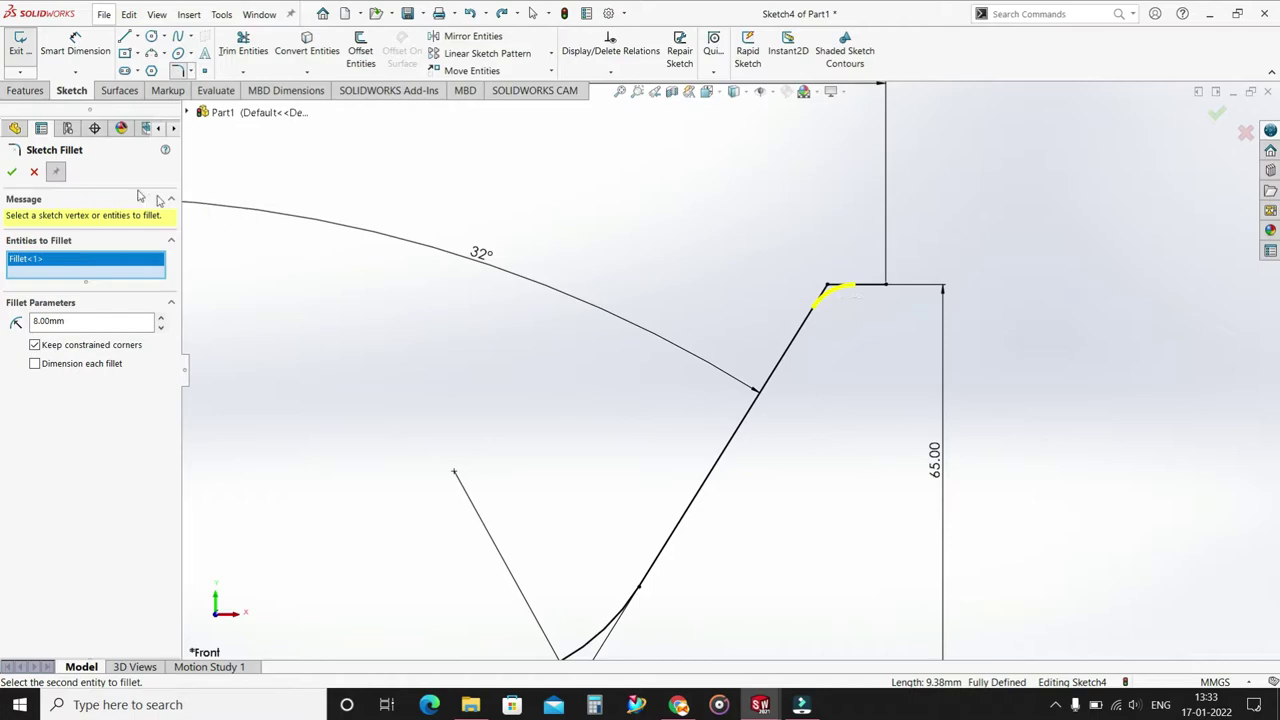
{"action": "left_click", "coordinate": [12, 173]}
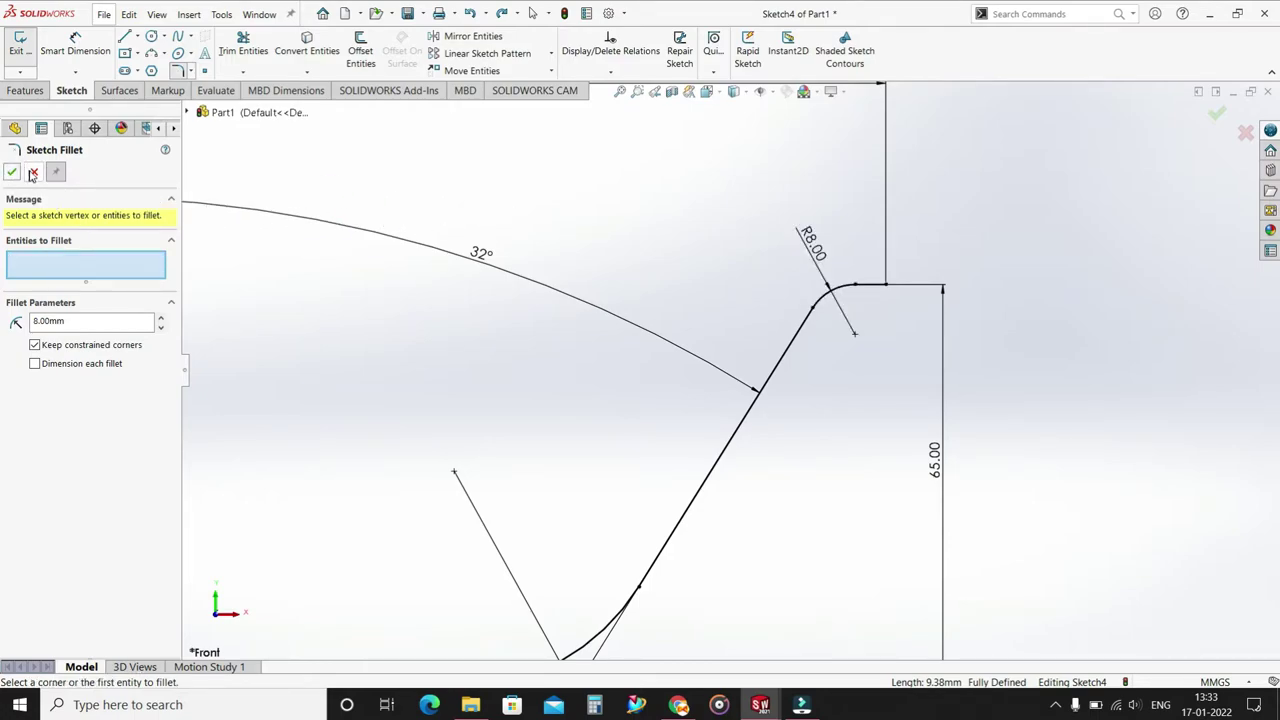
{"action": "left_click", "coordinate": [32, 174]}
{"action": "key", "text": "f"}
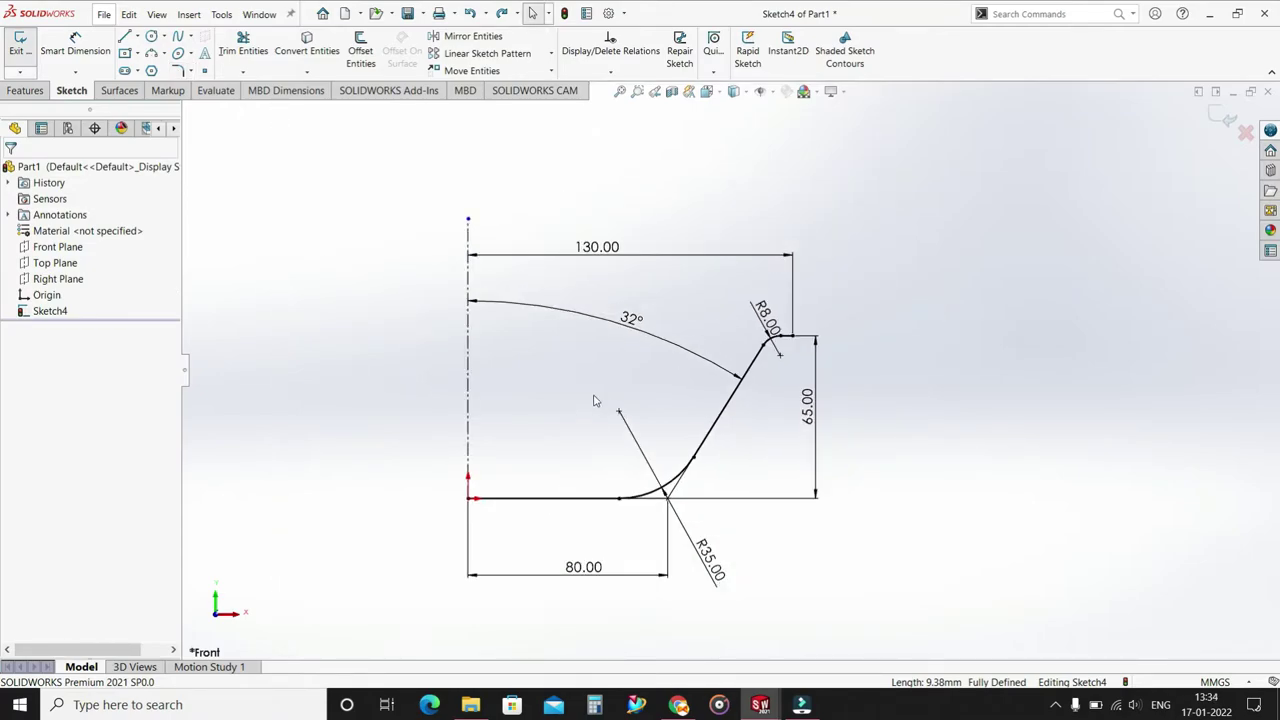
{"action": "scroll", "coordinate": [568, 415], "scroll_direction": "down", "scroll_amount": 2}
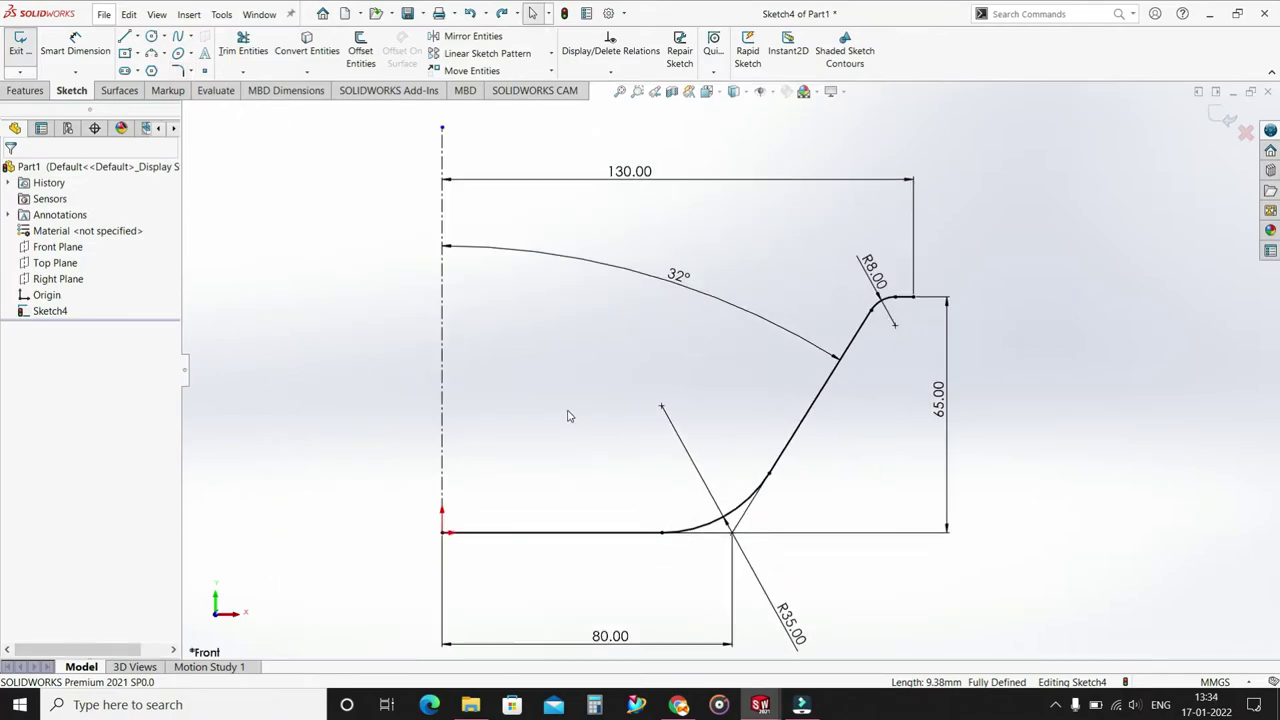
- Offset the profile chain 4 mm to the inner side, reversed
{"action": "left_click", "coordinate": [360, 50]}
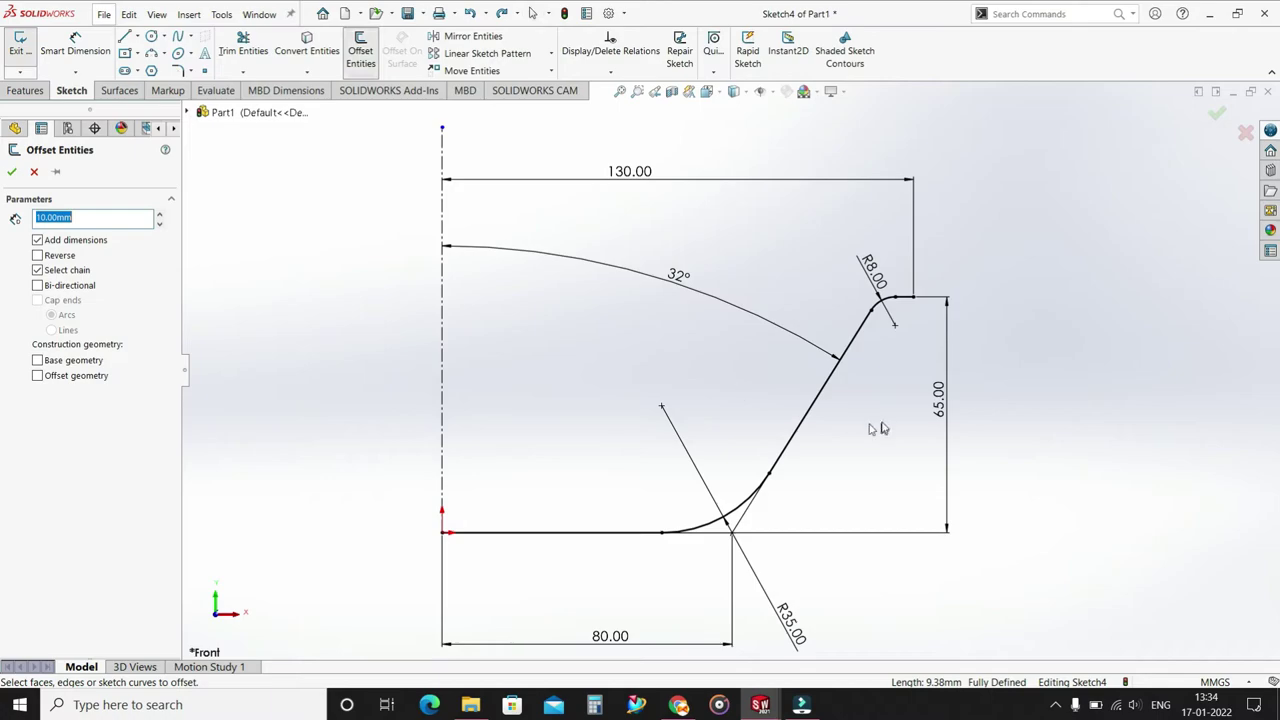
{"action": "left_click", "coordinate": [831, 383]}
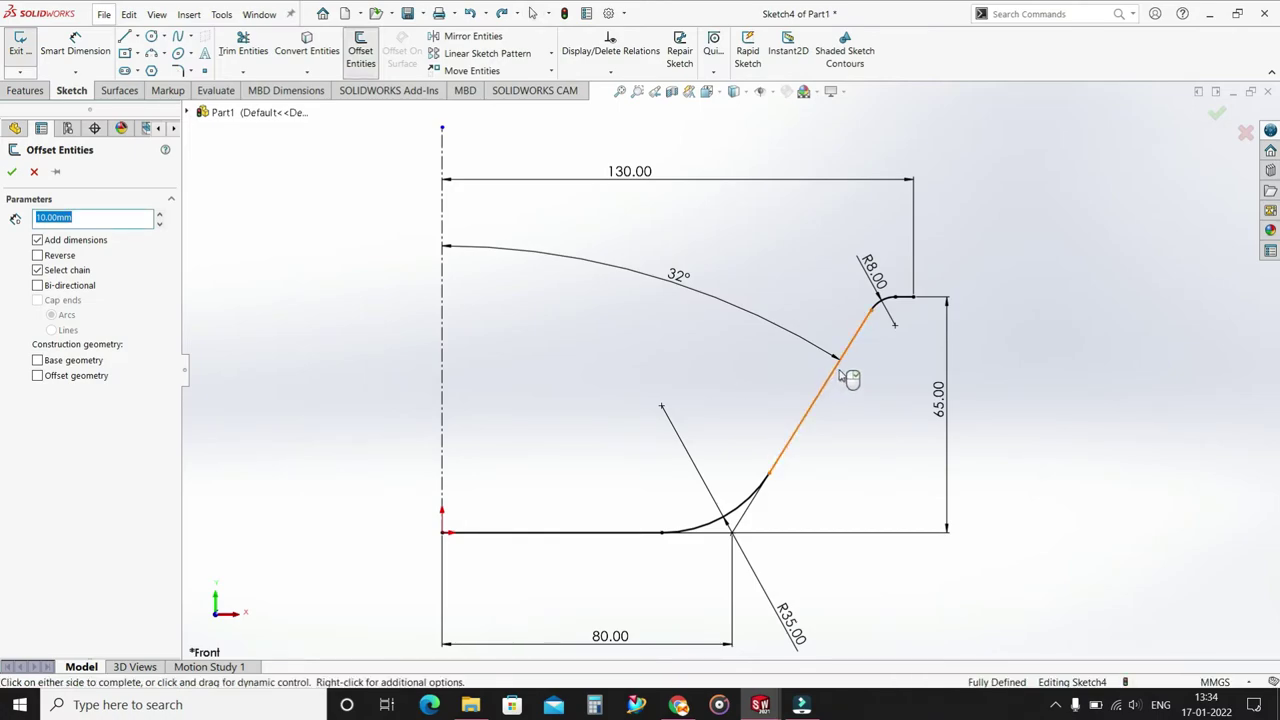
{"action": "left_click", "coordinate": [57, 254]}
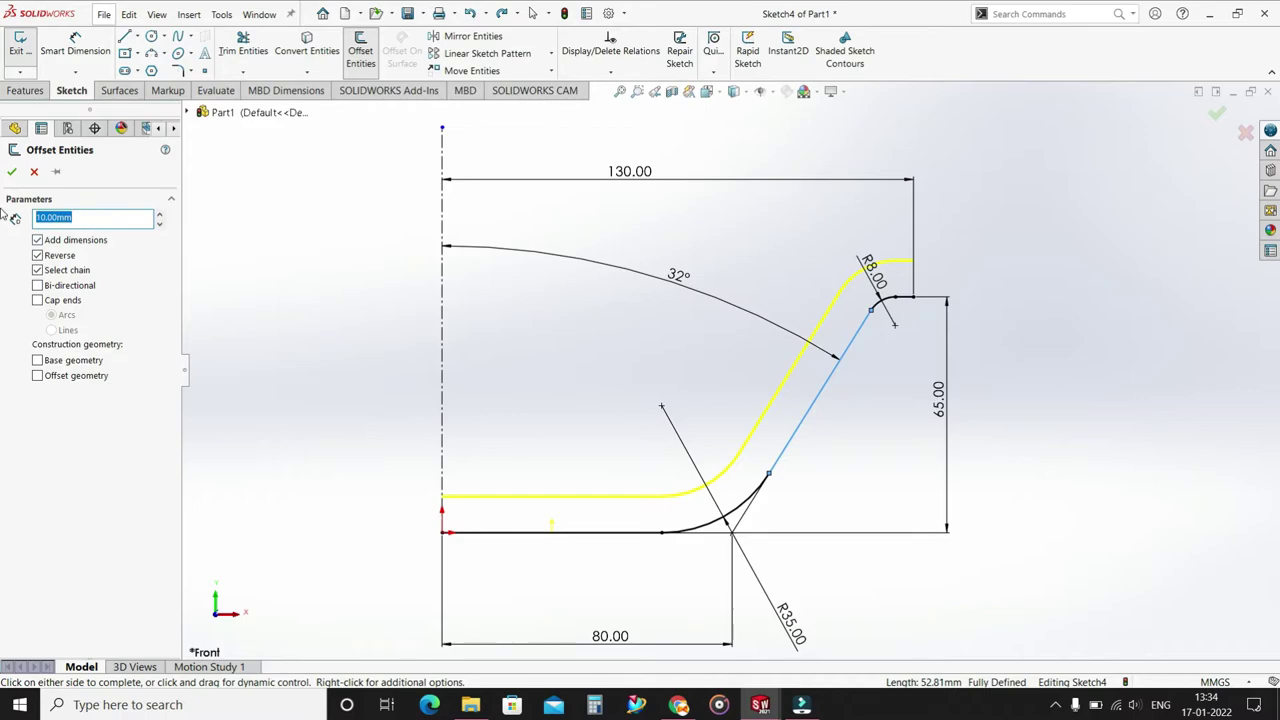
{"action": "type", "text": "4"}
{"action": "key", "text": "Return"}
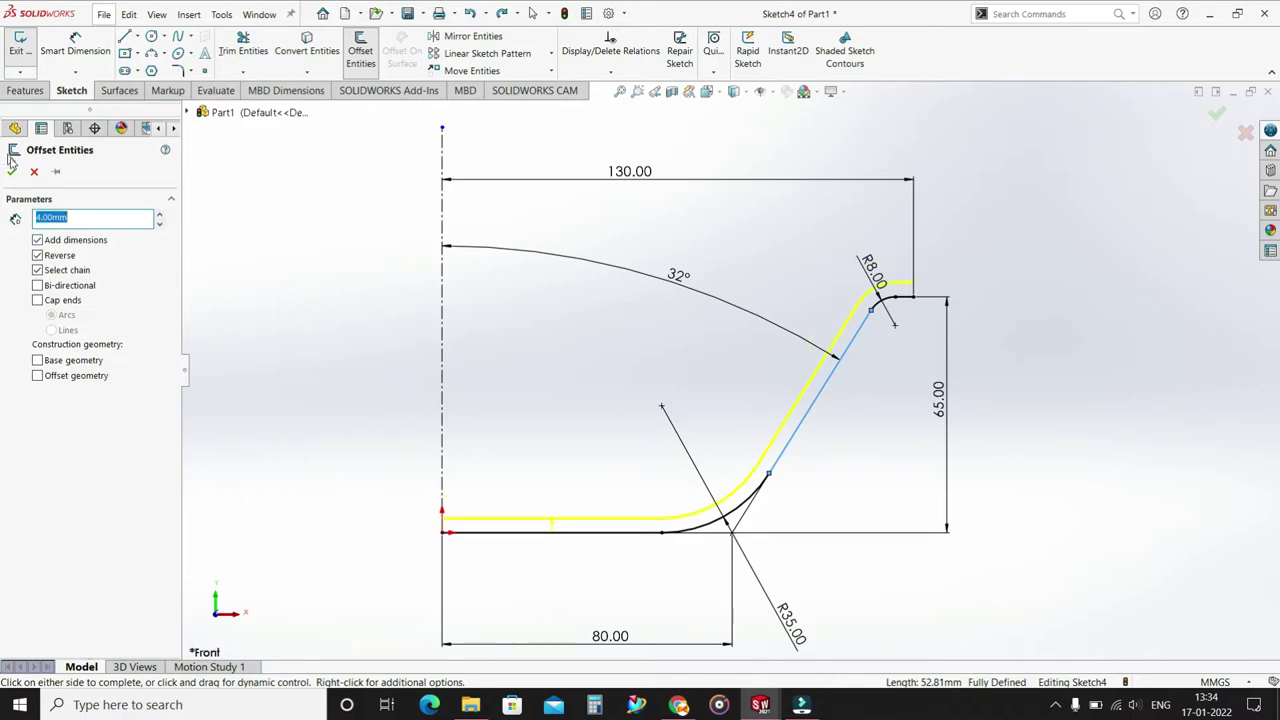
{"action": "left_click", "coordinate": [11, 172]}
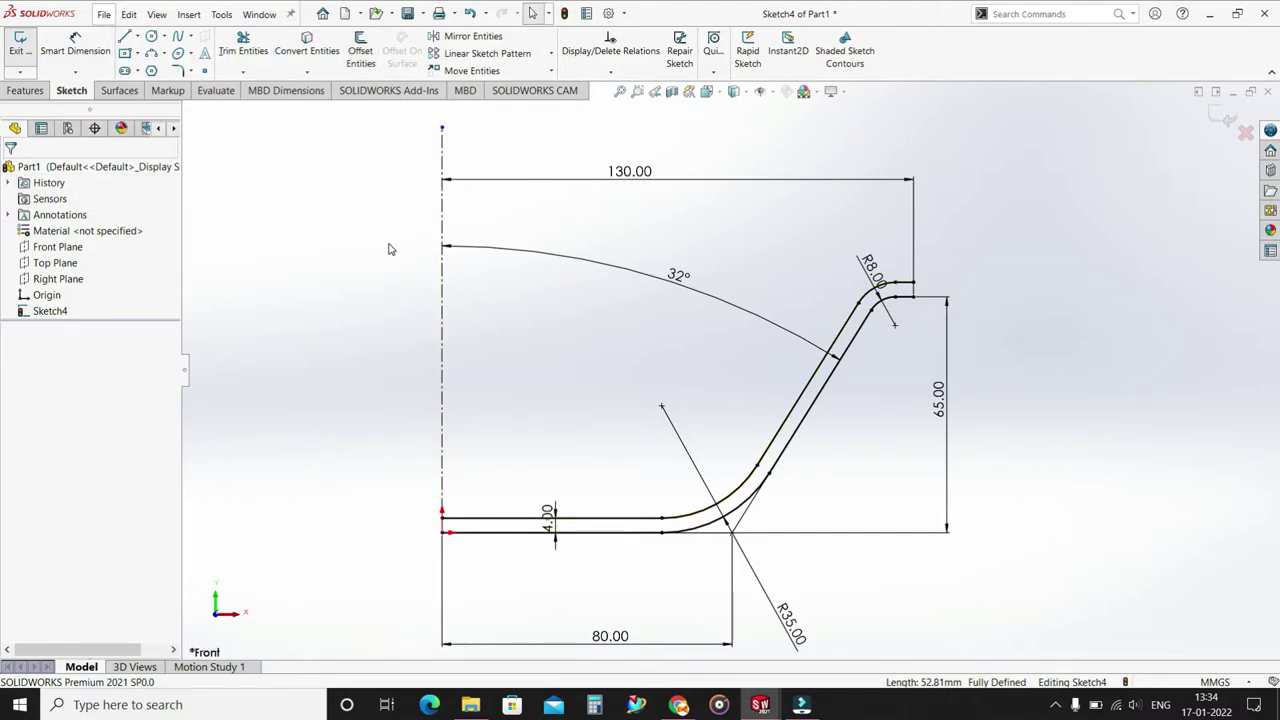
- Draw short lines closing the offset profile at the rim end and the centre axis
{"action": "left_click", "coordinate": [124, 37]}
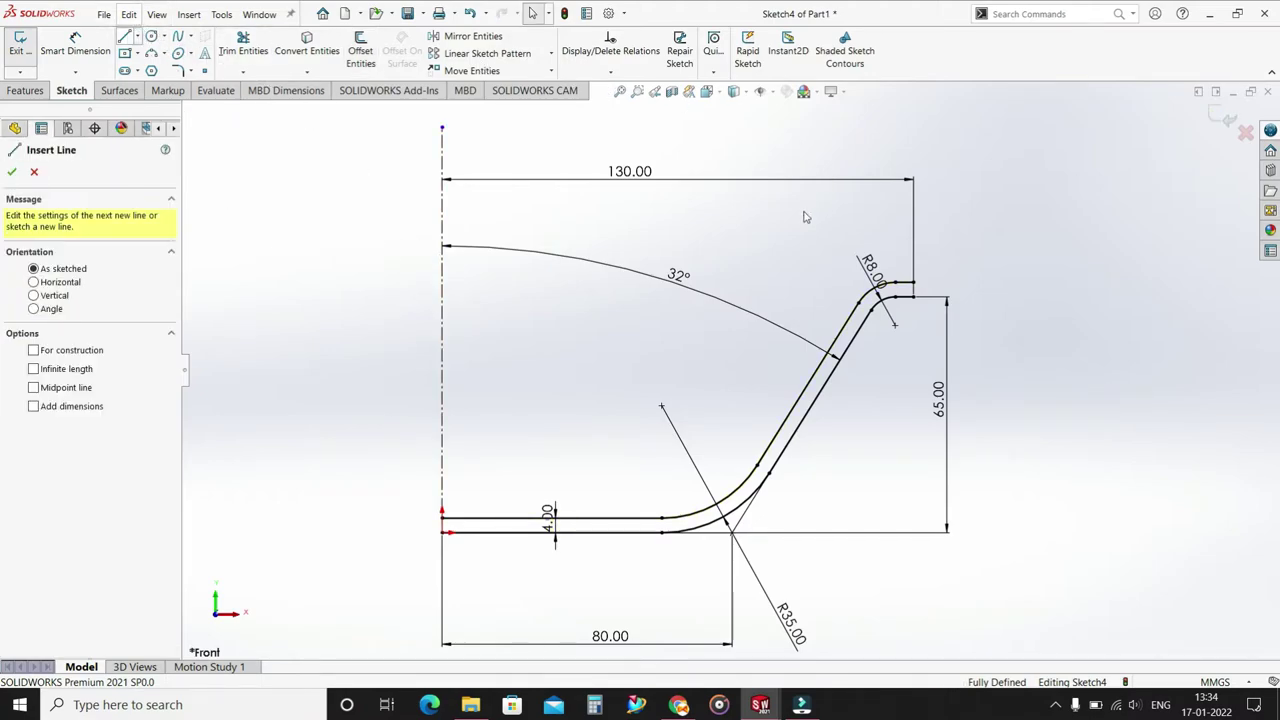
{"action": "left_click", "coordinate": [912, 283]}
{"action": "left_click", "coordinate": [912, 297]}
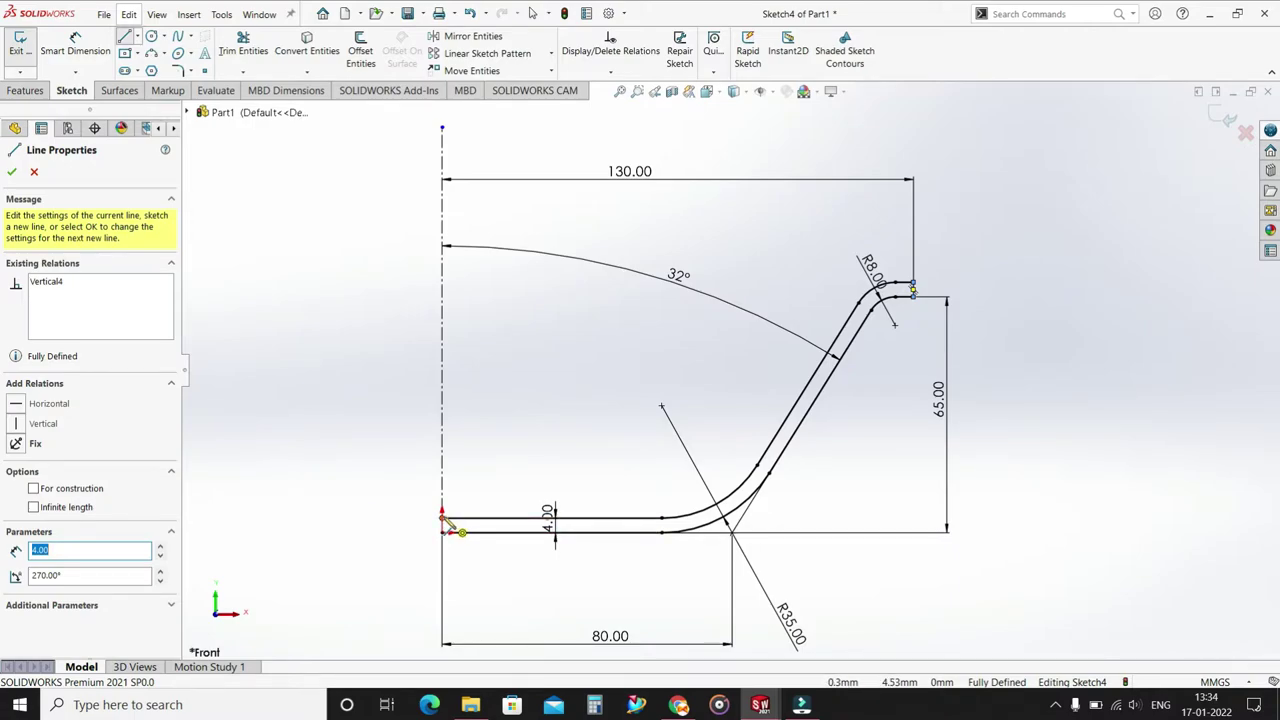
{"action": "left_click", "coordinate": [444, 520]}
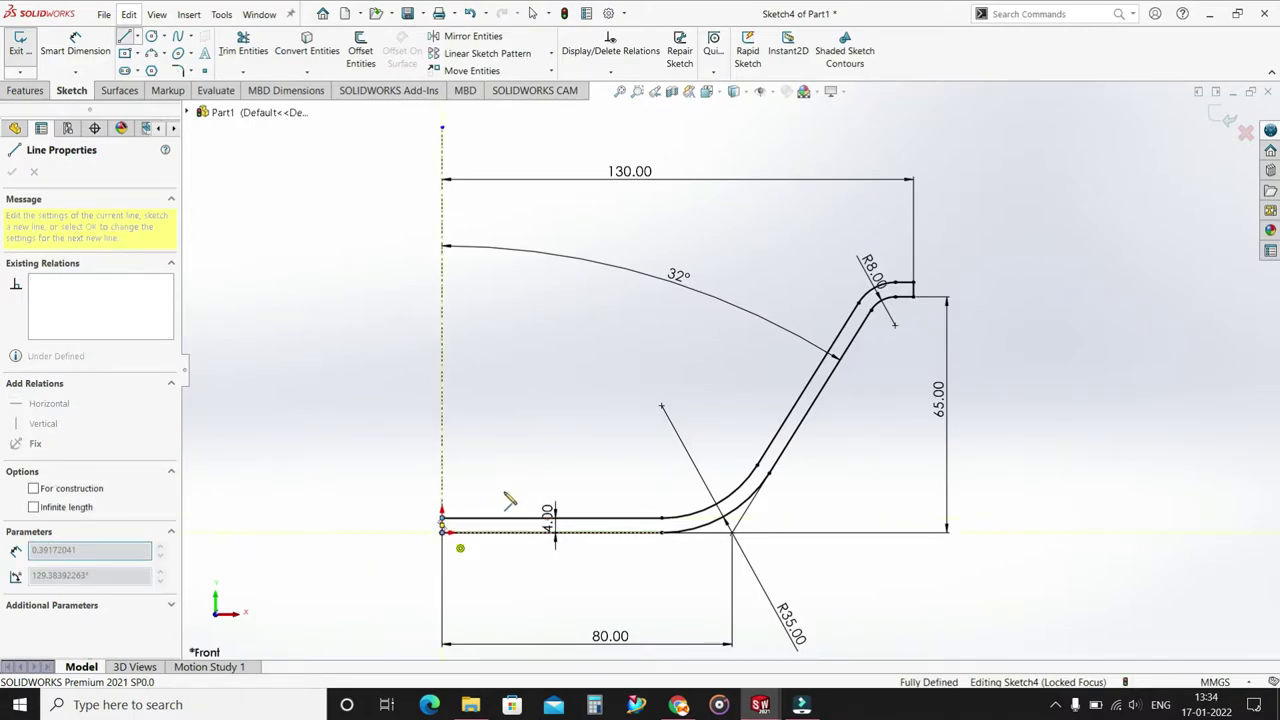
{"action": "key", "text": "Escape"}
{"action": "key", "text": "Escape"}
{"action": "scroll", "coordinate": [471, 534], "scroll_direction": "down", "scroll_amount": 2}
{"action": "scroll", "coordinate": [475, 535], "scroll_direction": "down", "scroll_amount": 2}
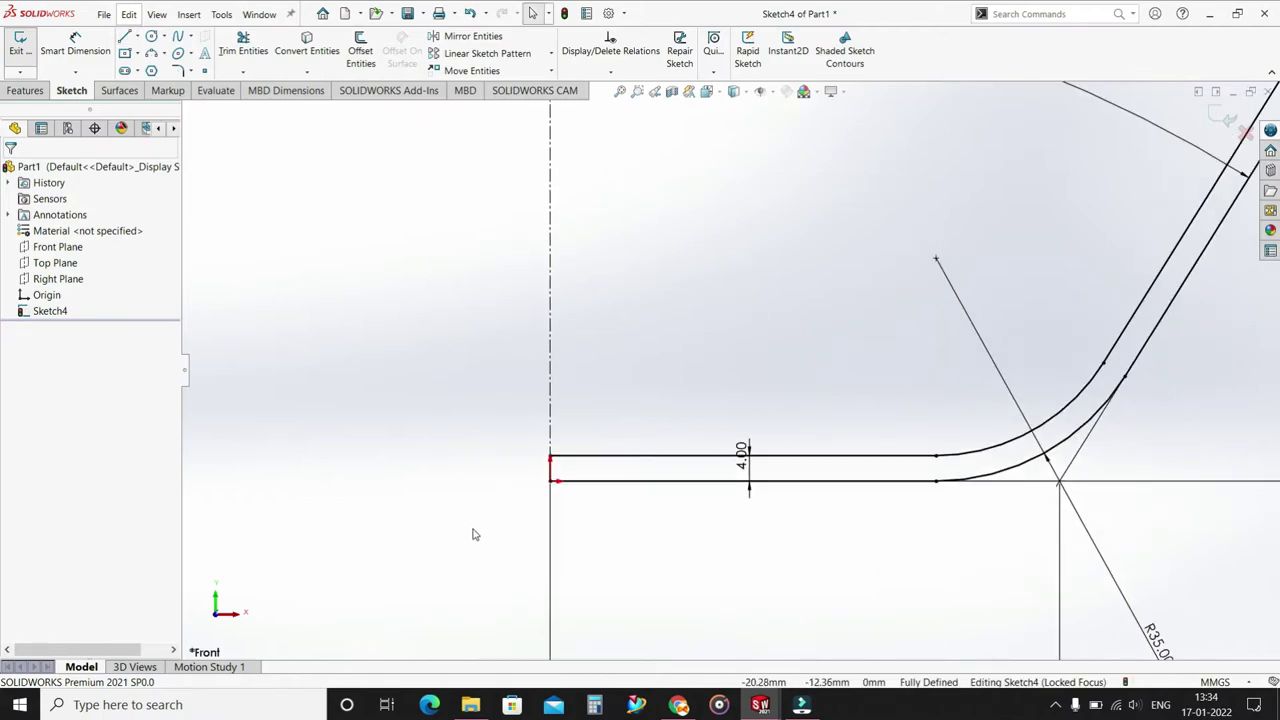
{"action": "scroll", "coordinate": [475, 535], "scroll_direction": "up", "scroll_amount": 3}
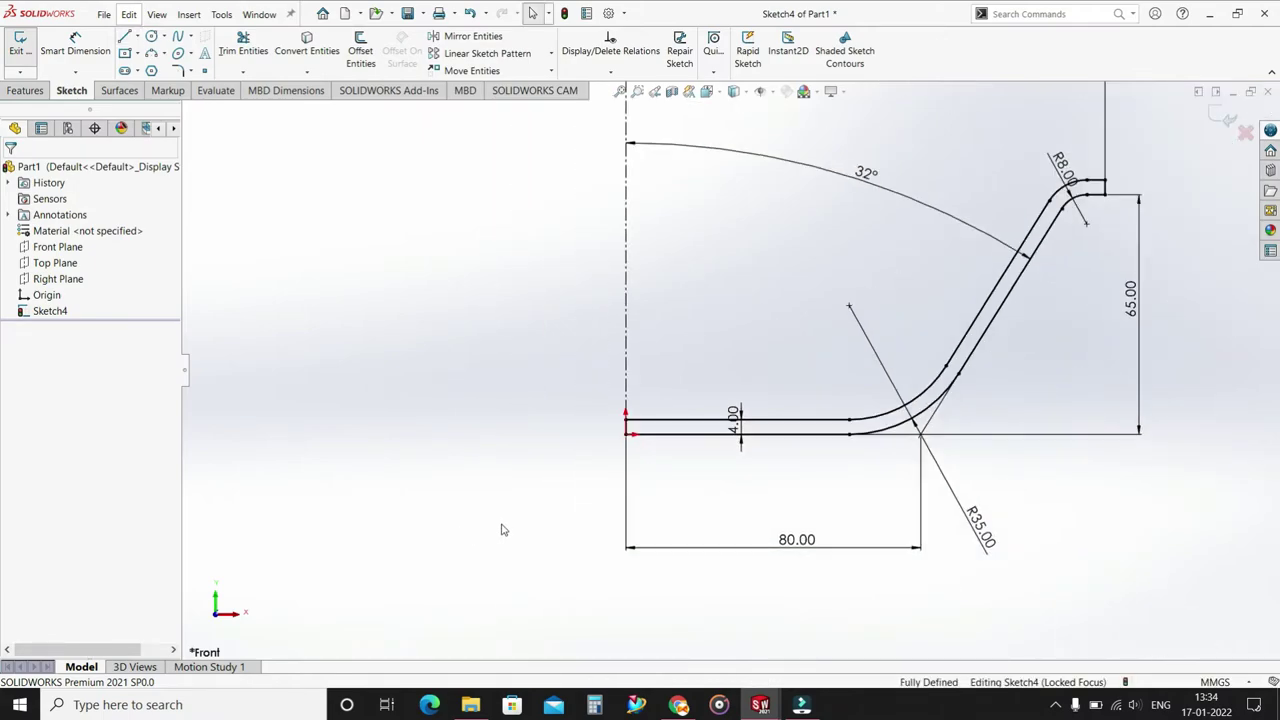
- Revolve the closed profile 360° about the centerline into the solid bowl Revolve1
{"action": "left_click", "coordinate": [28, 91]}
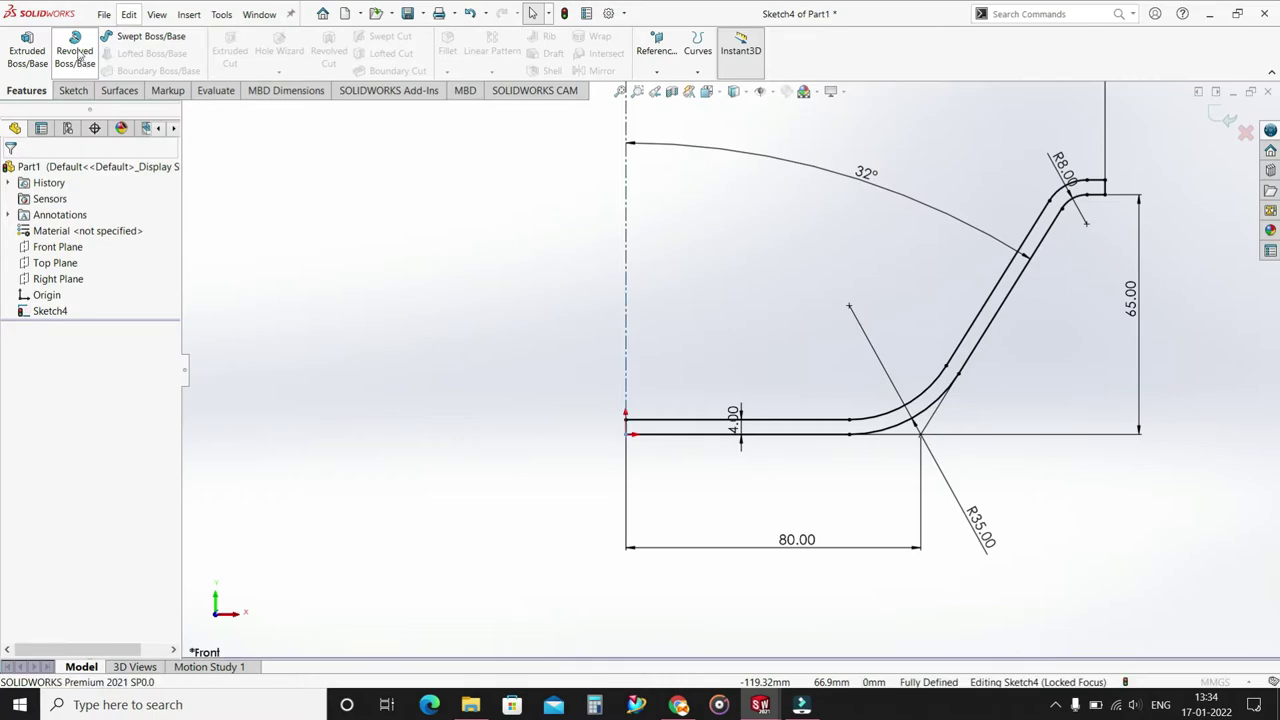
{"action": "left_click", "coordinate": [75, 52]}
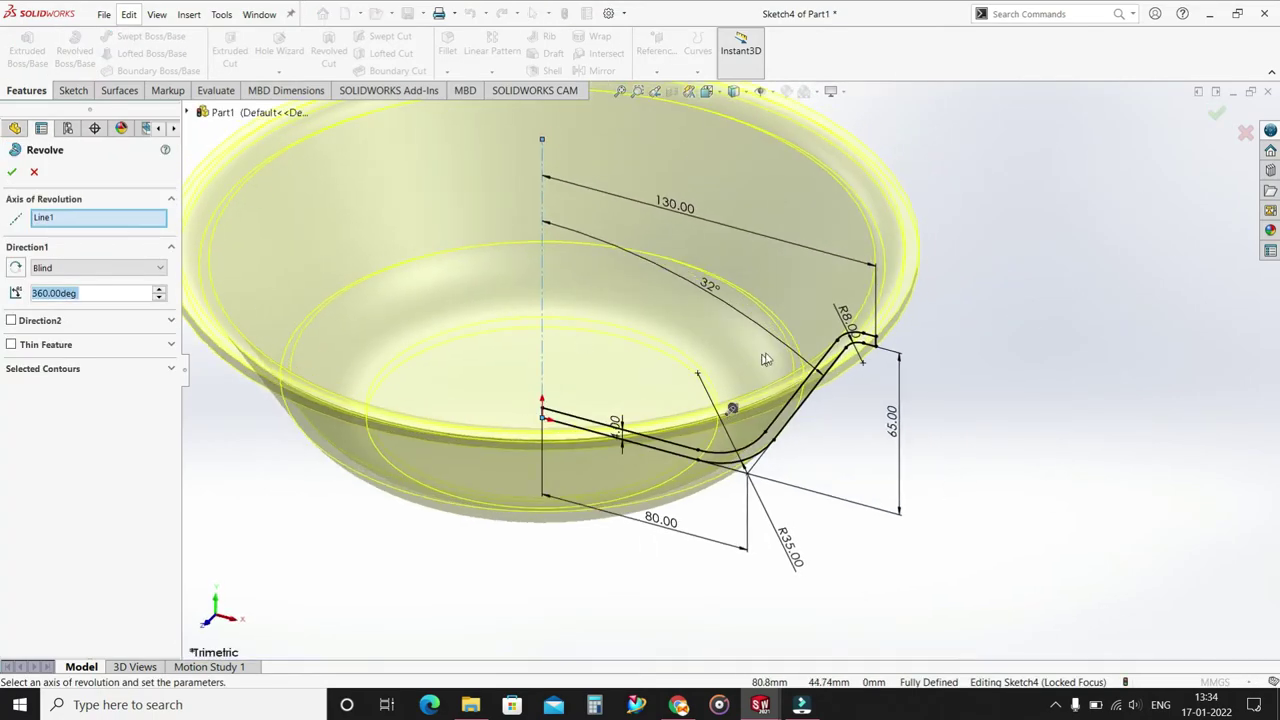
{"action": "scroll", "coordinate": [617, 349], "scroll_direction": "up", "scroll_amount": 1}
{"action": "scroll", "coordinate": [617, 349], "scroll_direction": "up", "scroll_amount": 1}
{"action": "scroll", "coordinate": [312, 237], "scroll_direction": "down", "scroll_amount": 1}
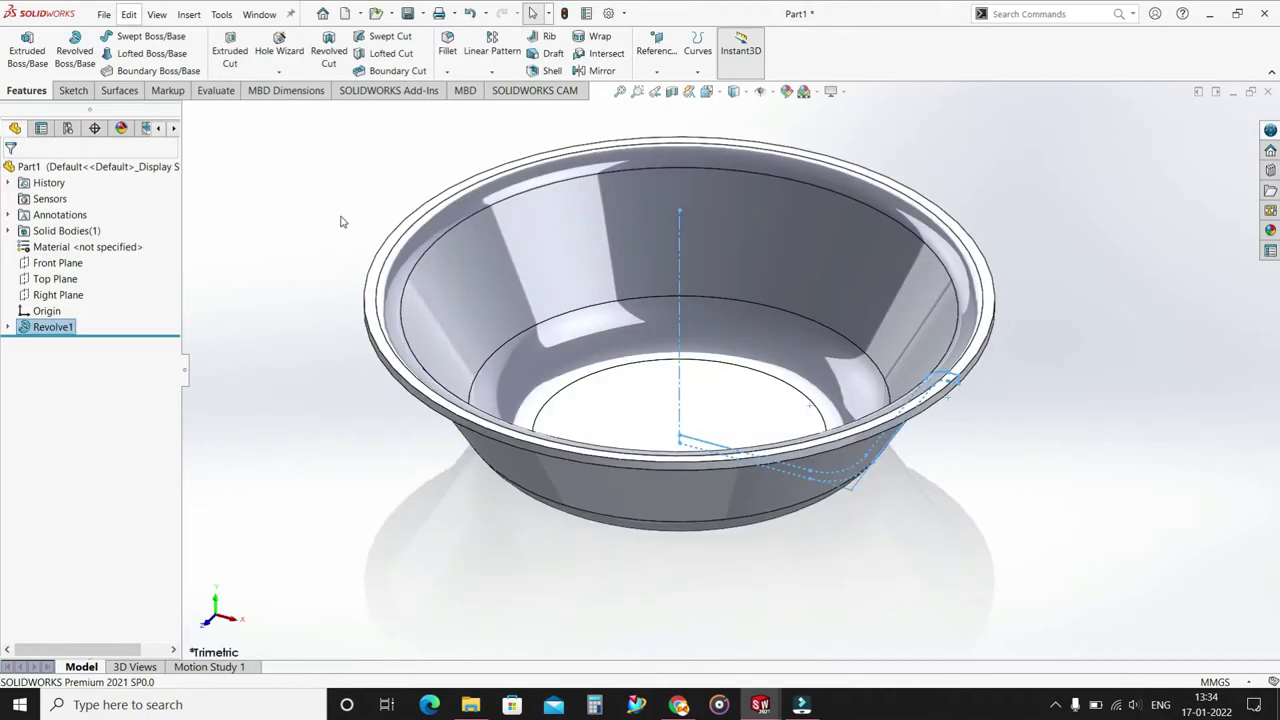
{"action": "left_click", "coordinate": [975, 226]}
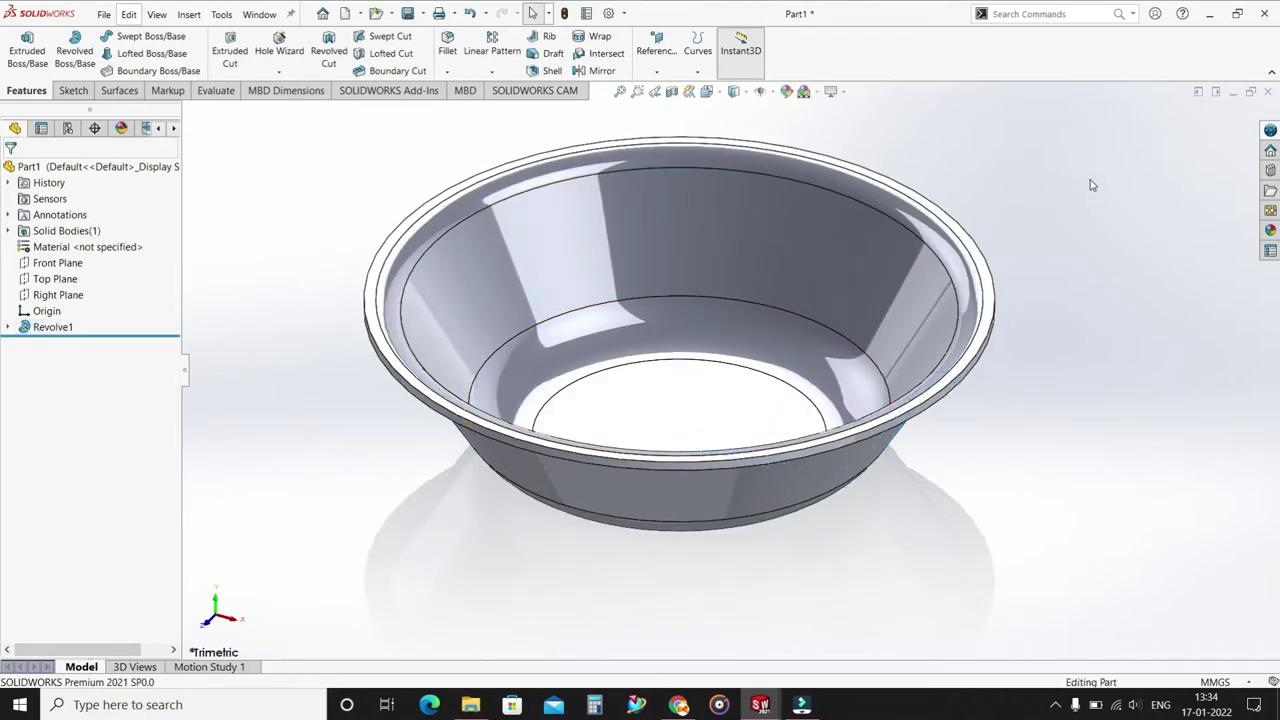
{"action": "mouse_move", "coordinate": [1142, 91]}
{"action": "middle_mouse_down"}
{"action": "mouse_move", "coordinate": [1093, 192]}
{"action": "mouse_move", "coordinate": [1054, 183]}
{"action": "middle_mouse_up"}
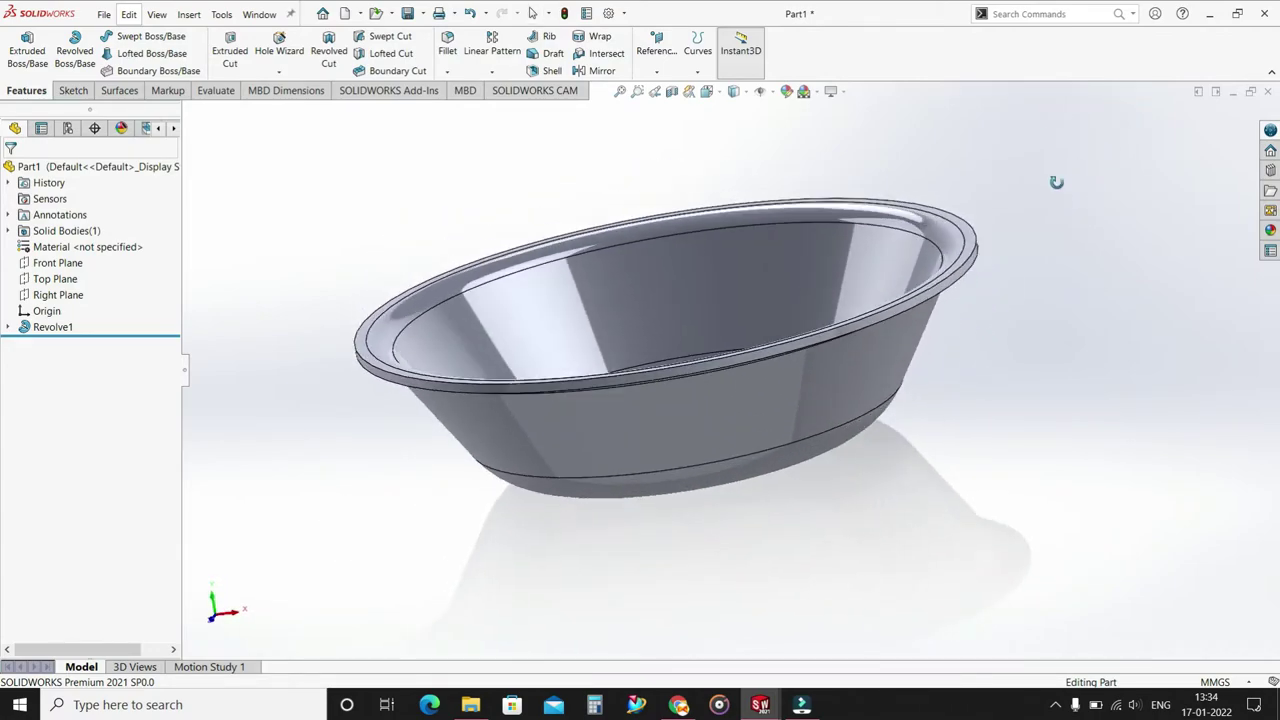
{"action": "scroll", "coordinate": [980, 275], "scroll_direction": "down", "scroll_amount": 3}
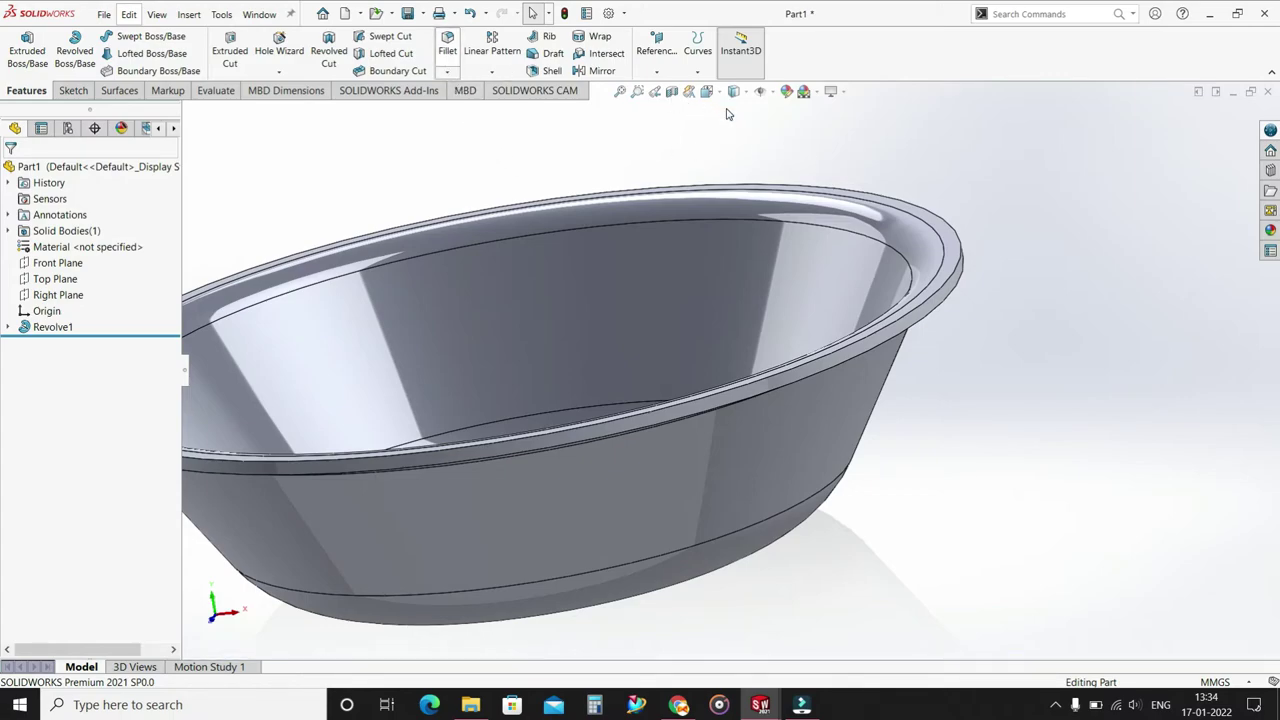
- Start a full-round fillet, picking the rim's outer side face and its top centre face
{"action": "left_click", "coordinate": [447, 50]}
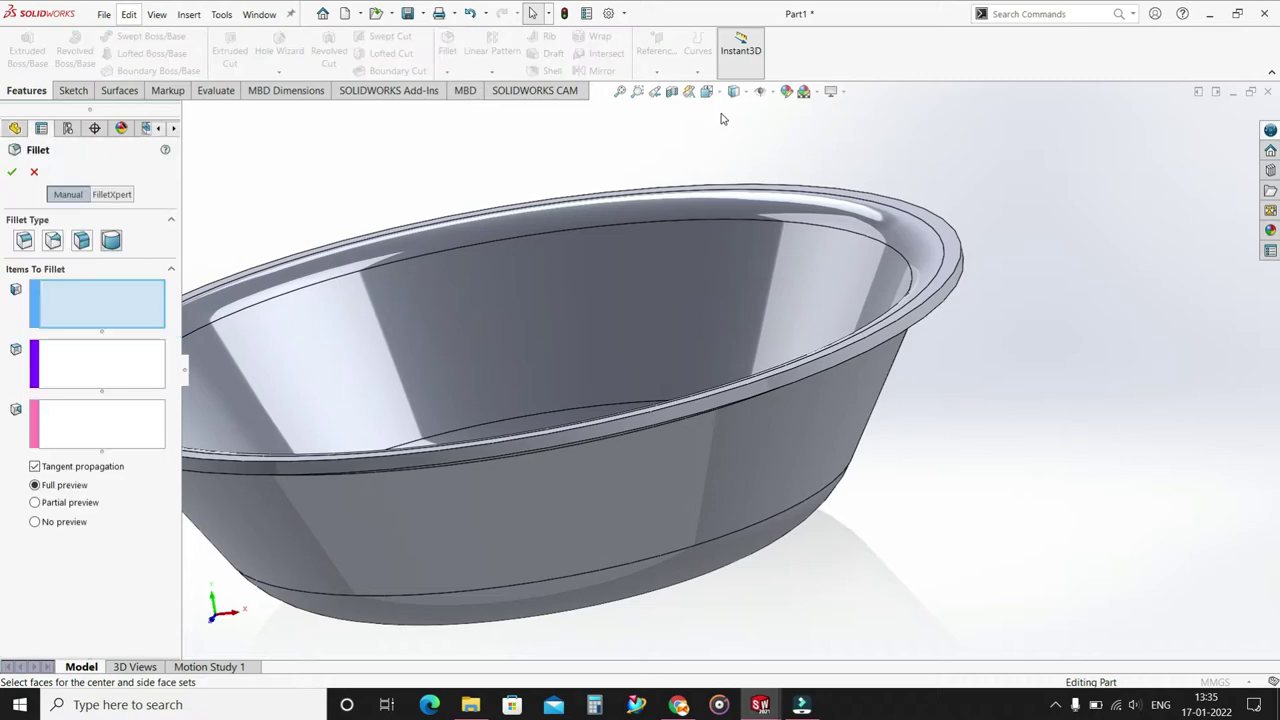
{"action": "scroll", "coordinate": [893, 262], "scroll_direction": "down", "scroll_amount": 3}
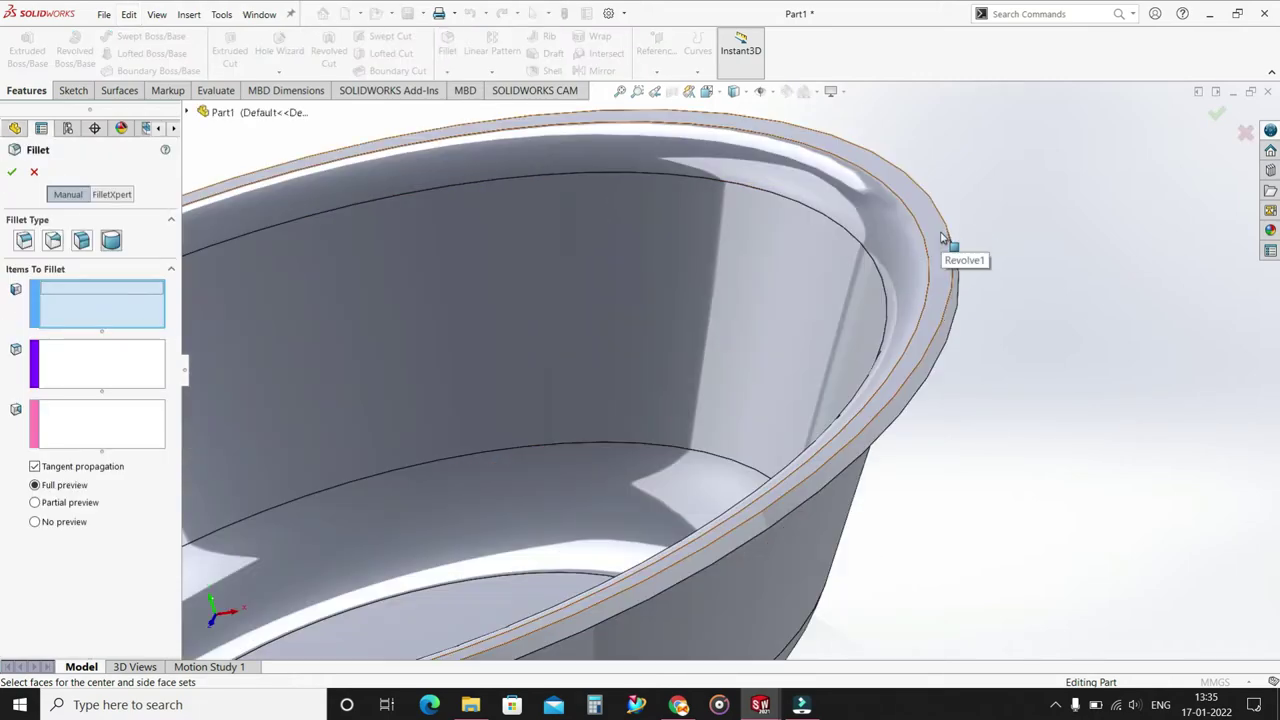
{"action": "left_click", "coordinate": [945, 238]}
{"action": "middle_click_drag", "start_coordinate": [1000, 262], "coordinate": [994, 283]}
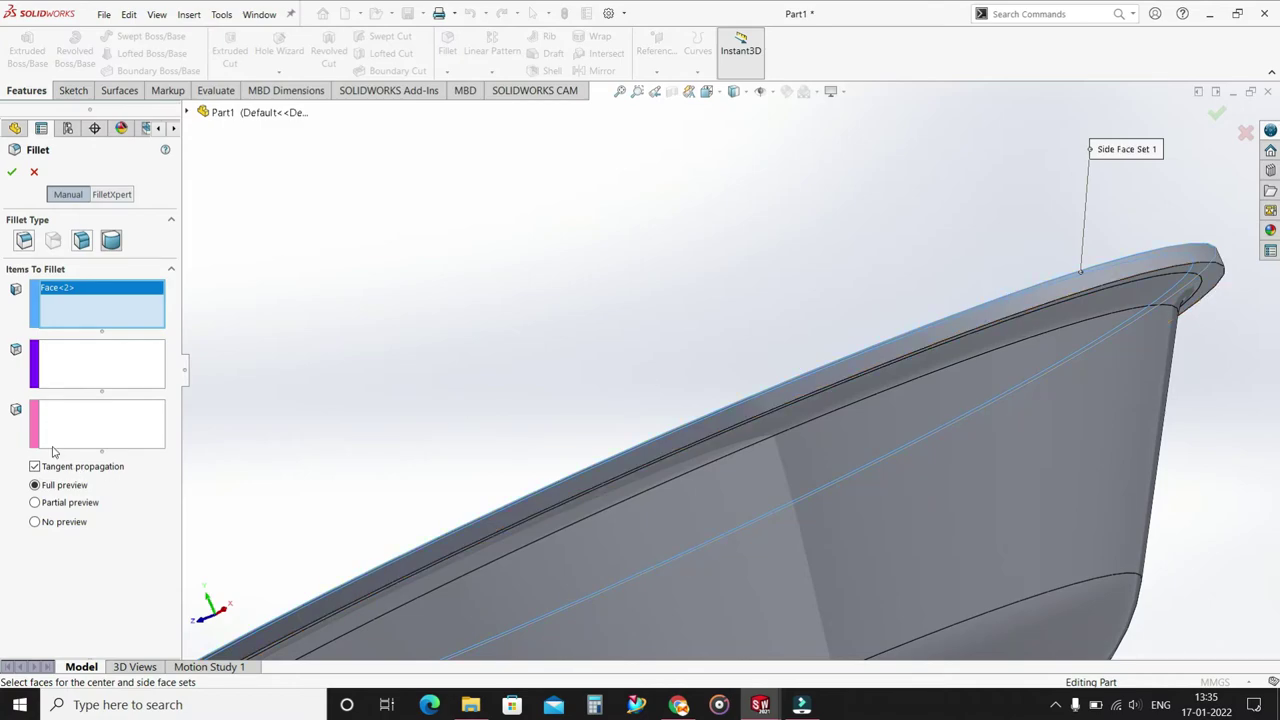
{"action": "left_click", "coordinate": [81, 363]}
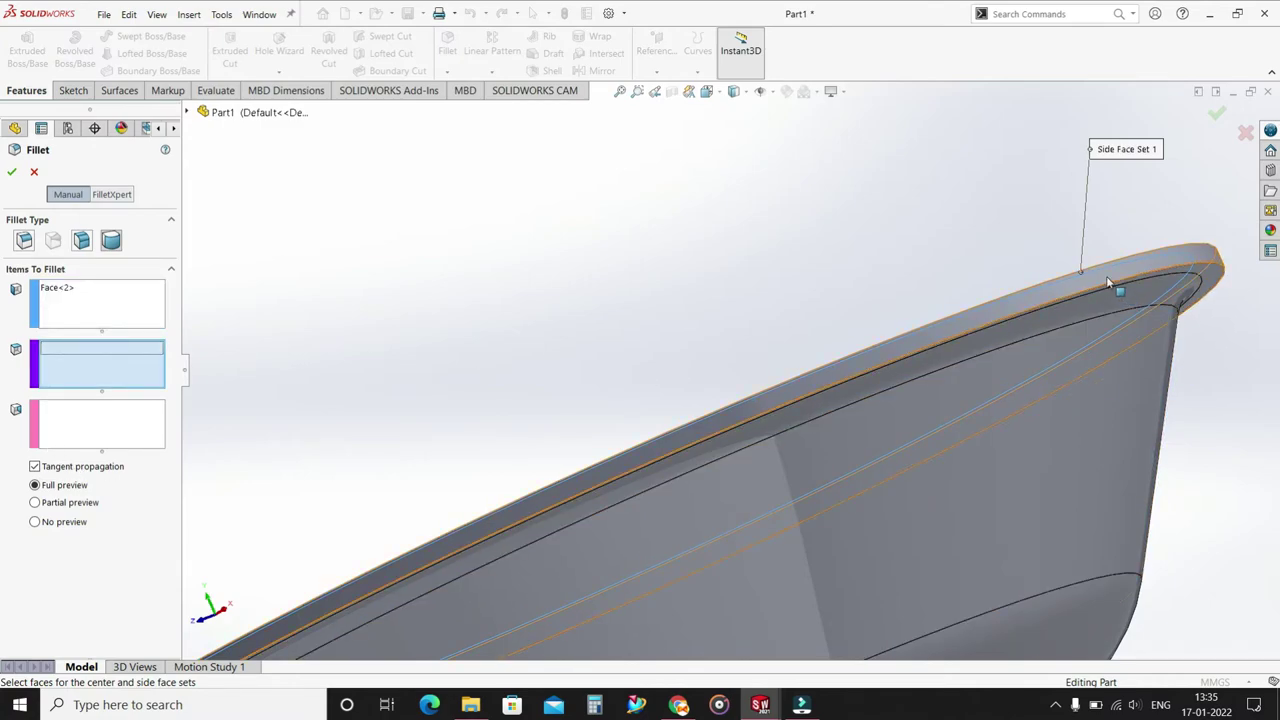
{"action": "left_click", "coordinate": [1128, 303]}
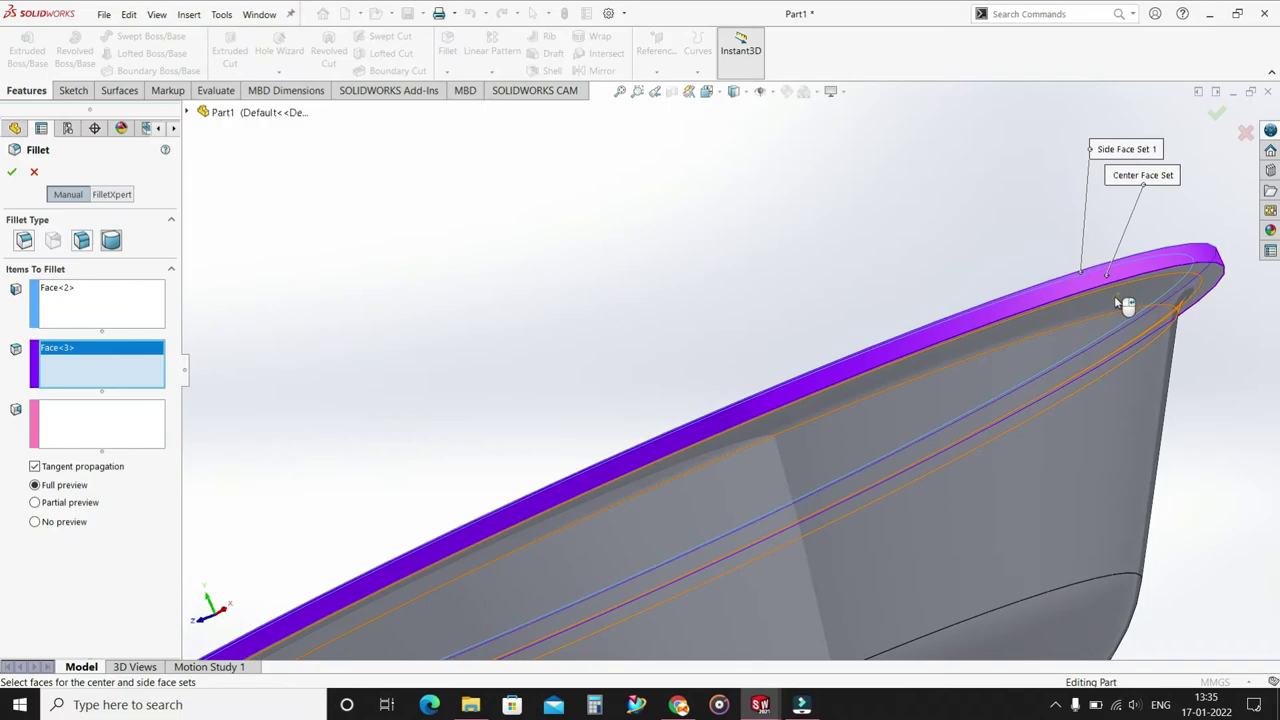
{"action": "middle_click_drag", "start_coordinate": [1123, 303], "coordinate": [1066, 166]}
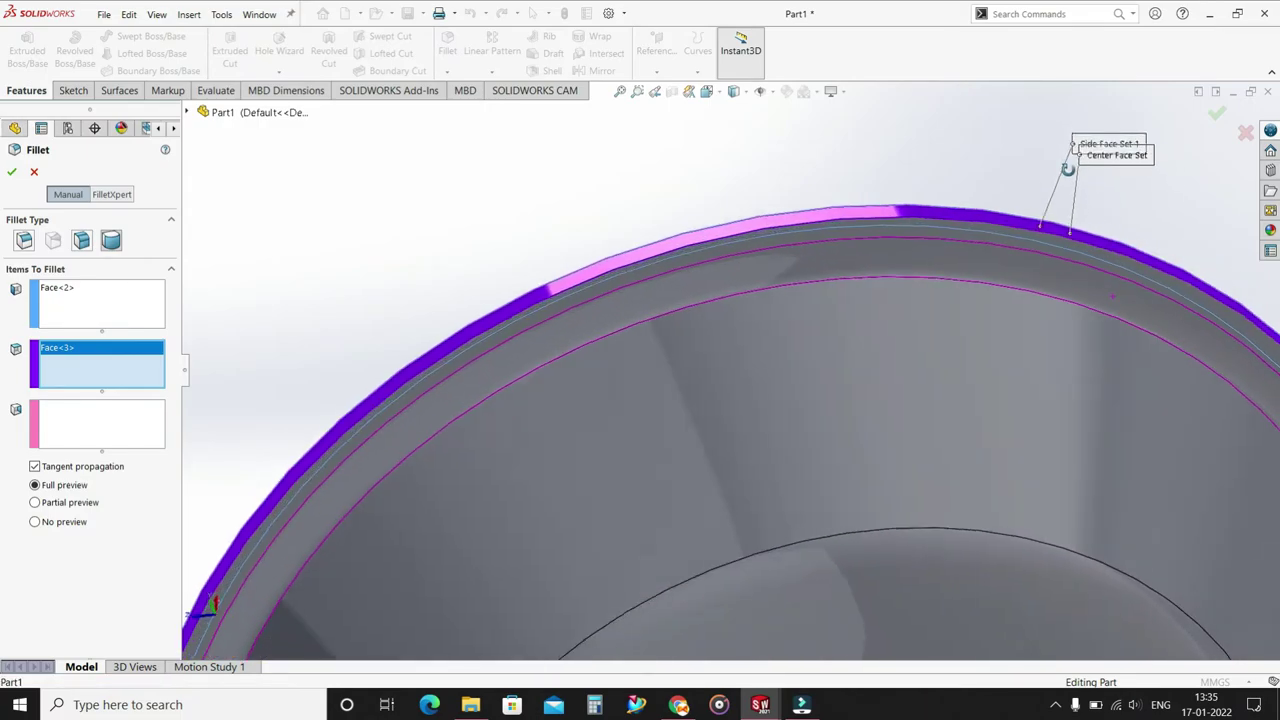
- Pick the rim's inner side face as the second side and confirm the full-round fillet
{"action": "left_click", "coordinate": [97, 423]}
{"action": "scroll", "coordinate": [858, 258], "scroll_direction": "down", "scroll_amount": 5}
{"action": "scroll", "coordinate": [856, 258], "scroll_direction": "down", "scroll_amount": 2}
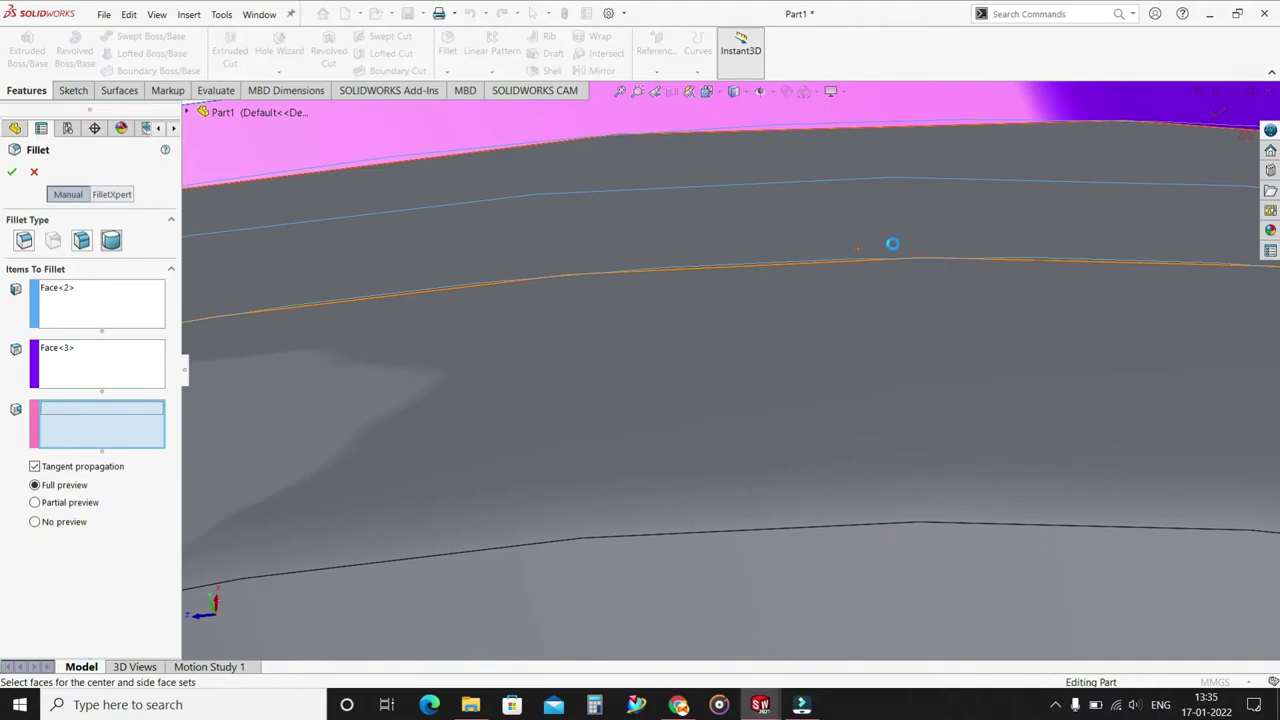
{"action": "left_click", "coordinate": [892, 244]}
{"action": "scroll", "coordinate": [903, 251], "scroll_direction": "up", "scroll_amount": 2}
{"action": "scroll", "coordinate": [908, 262], "scroll_direction": "up", "scroll_amount": 3}
{"action": "scroll", "coordinate": [811, 312], "scroll_direction": "up", "scroll_amount": 2}
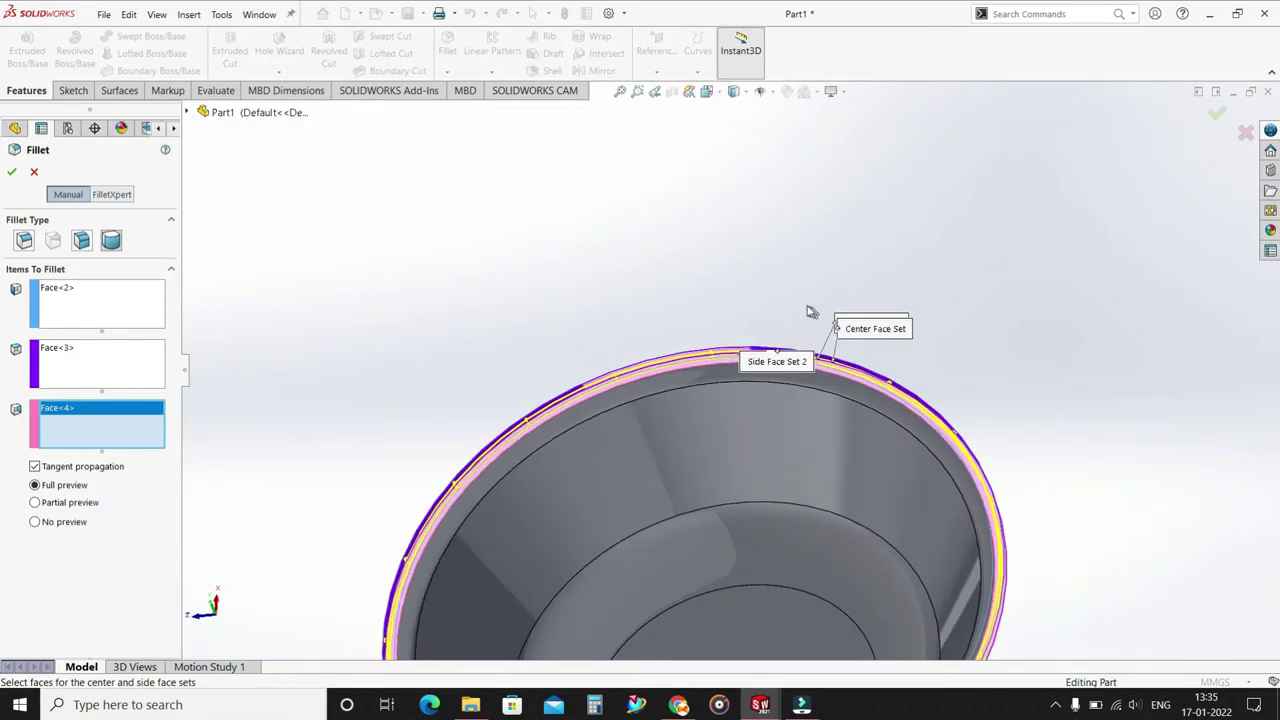
{"action": "mouse_move", "coordinate": [811, 312]}
{"action": "middle_mouse_down"}
{"action": "mouse_move", "coordinate": [846, 451]}
{"action": "mouse_move", "coordinate": [817, 400]}
{"action": "mouse_move", "coordinate": [828, 409]}
{"action": "middle_mouse_up"}
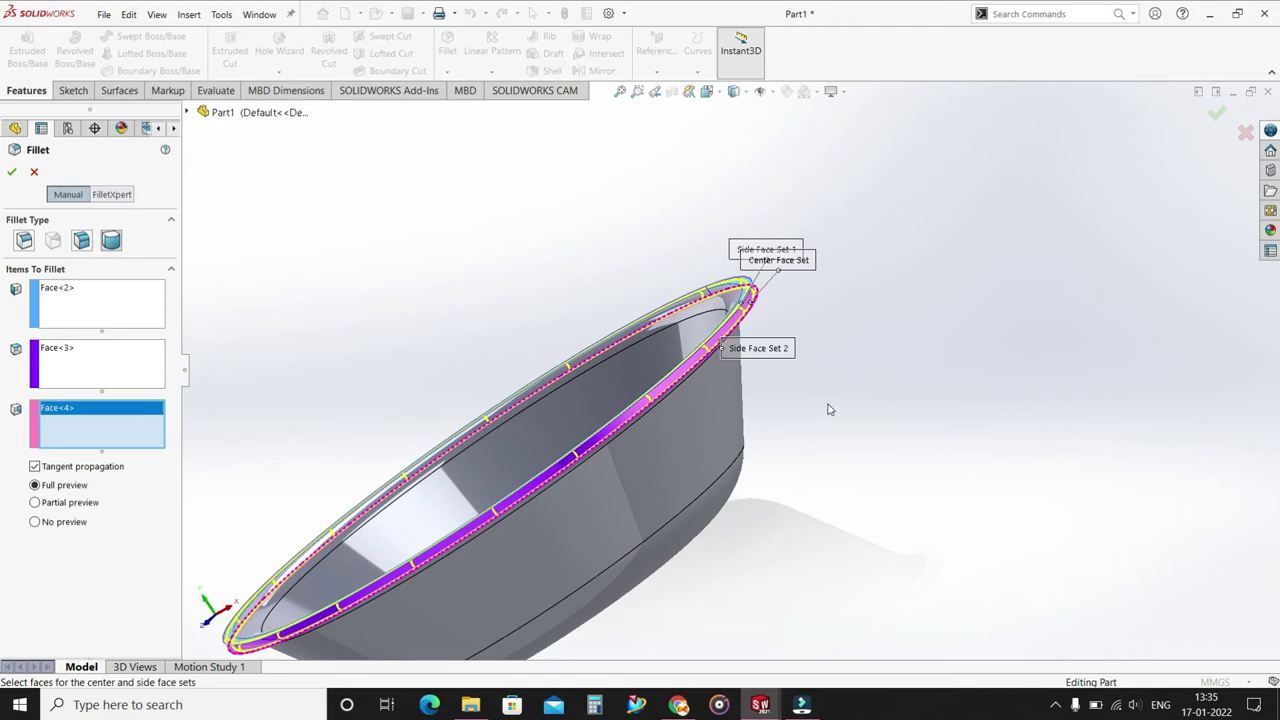
{"action": "left_click", "coordinate": [10, 175]}
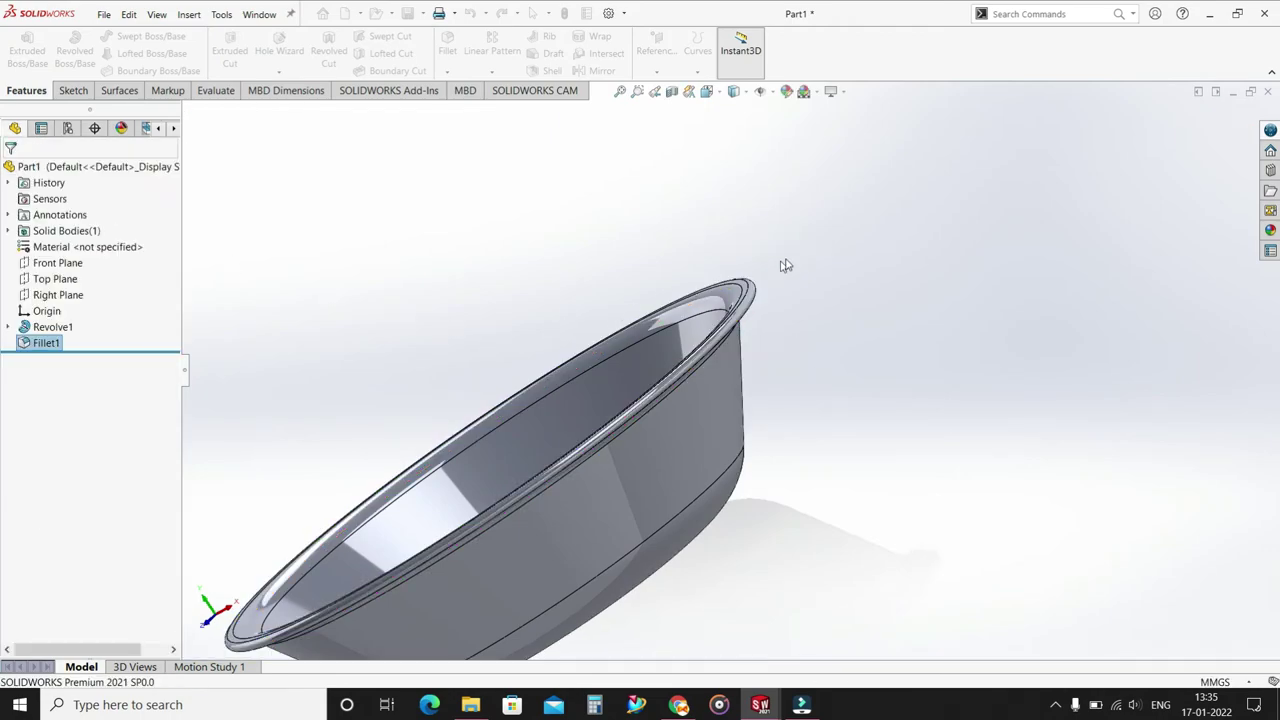
{"action": "mouse_move", "coordinate": [910, 282]}
{"action": "middle_mouse_down"}
{"action": "mouse_move", "coordinate": [871, 363]}
{"action": "mouse_move", "coordinate": [888, 261]}
{"action": "mouse_move", "coordinate": [777, 286]}
{"action": "mouse_move", "coordinate": [771, 229]}
{"action": "mouse_move", "coordinate": [800, 297]}
{"action": "mouse_move", "coordinate": [656, 343]}
{"action": "mouse_move", "coordinate": [227, 301]}
{"action": "middle_mouse_up"}
{"action": "scroll", "coordinate": [909, 300], "scroll_direction": "up", "scroll_amount": 3}
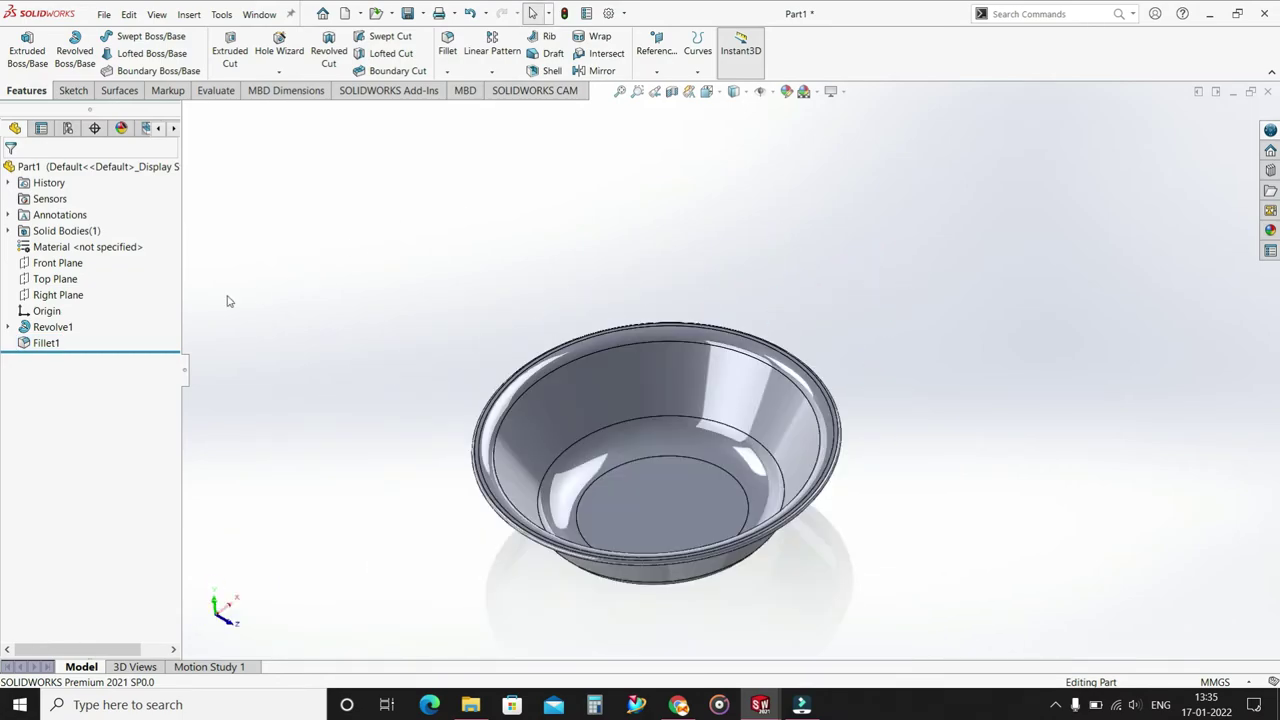
- Apply a teal/cyan colour appearance to Revolve1, the bowl body
{"action": "left_click", "coordinate": [62, 328]}
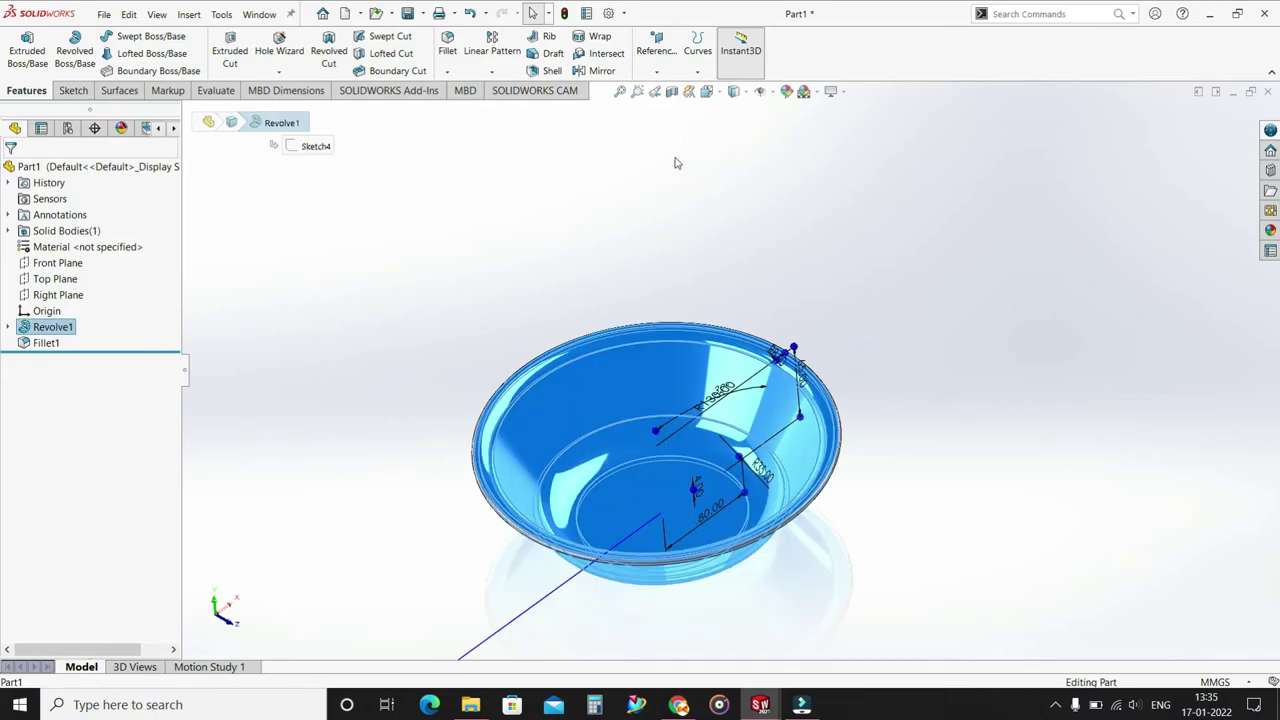
{"action": "right_click", "coordinate": [42, 334]}
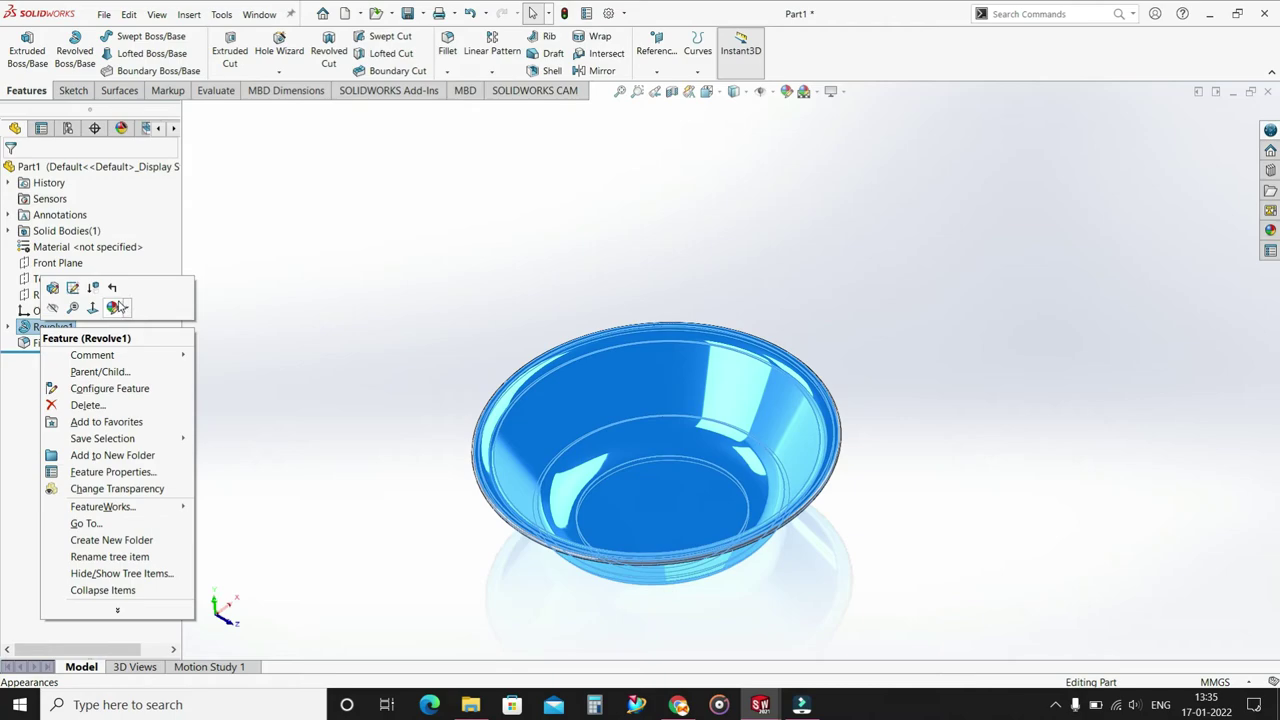
{"action": "left_click", "coordinate": [118, 307]}
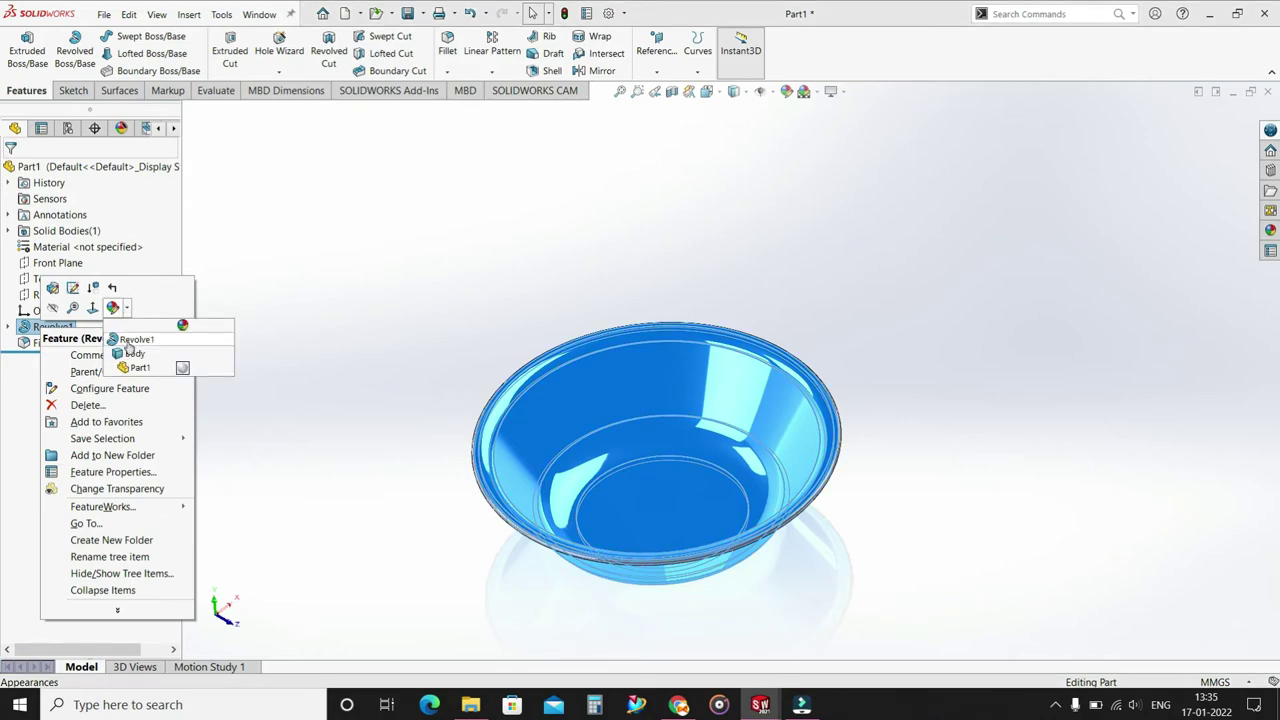
{"action": "left_click", "coordinate": [380, 344]}
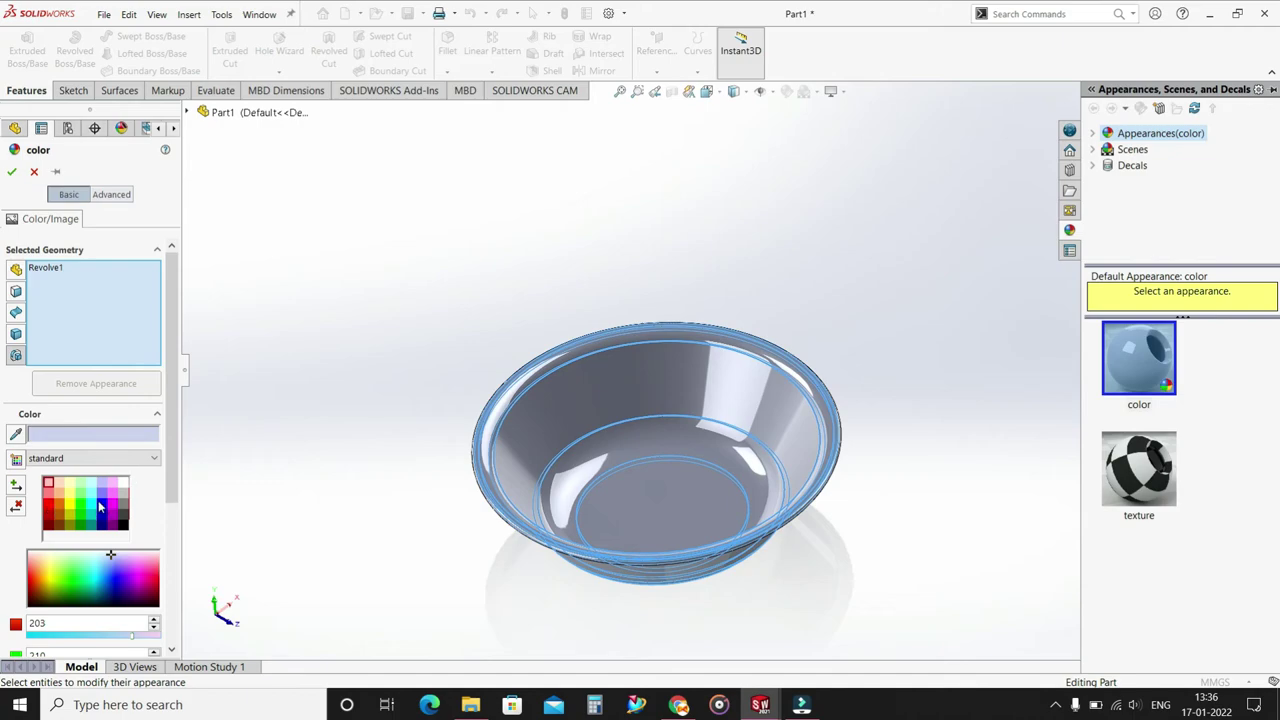
{"action": "left_click", "coordinate": [93, 500]}
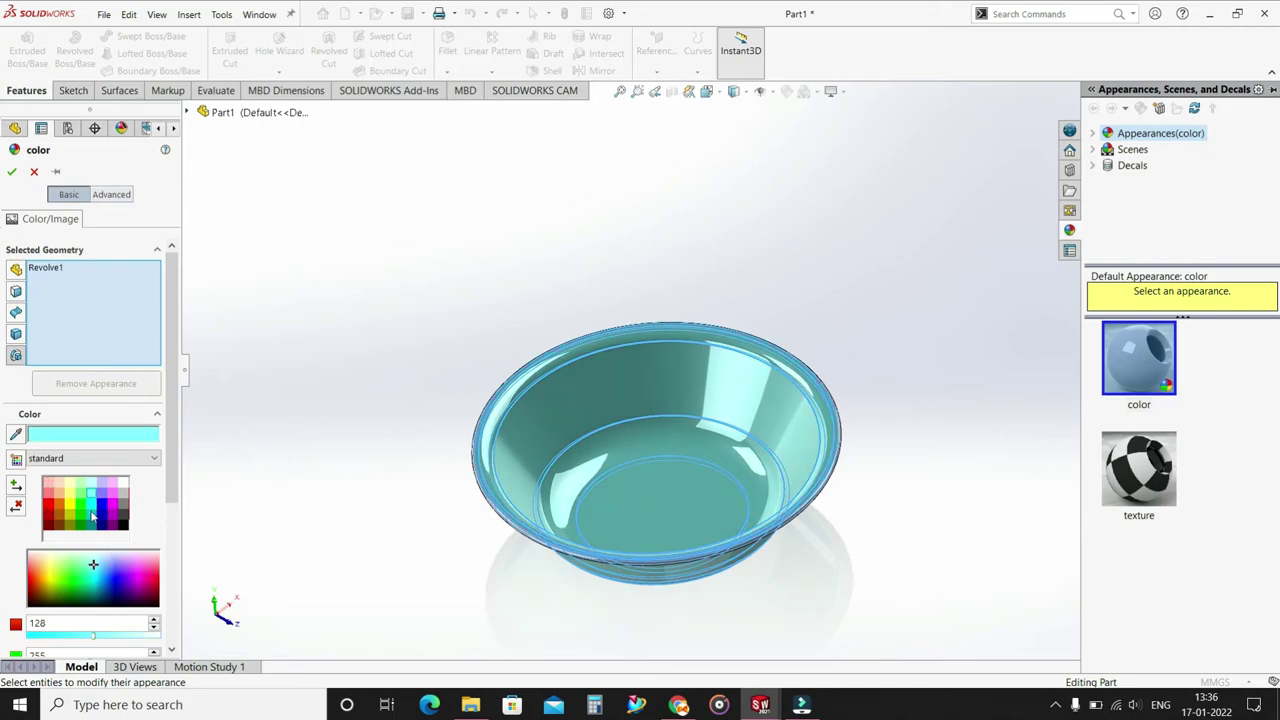
{"action": "left_click", "coordinate": [102, 497]}
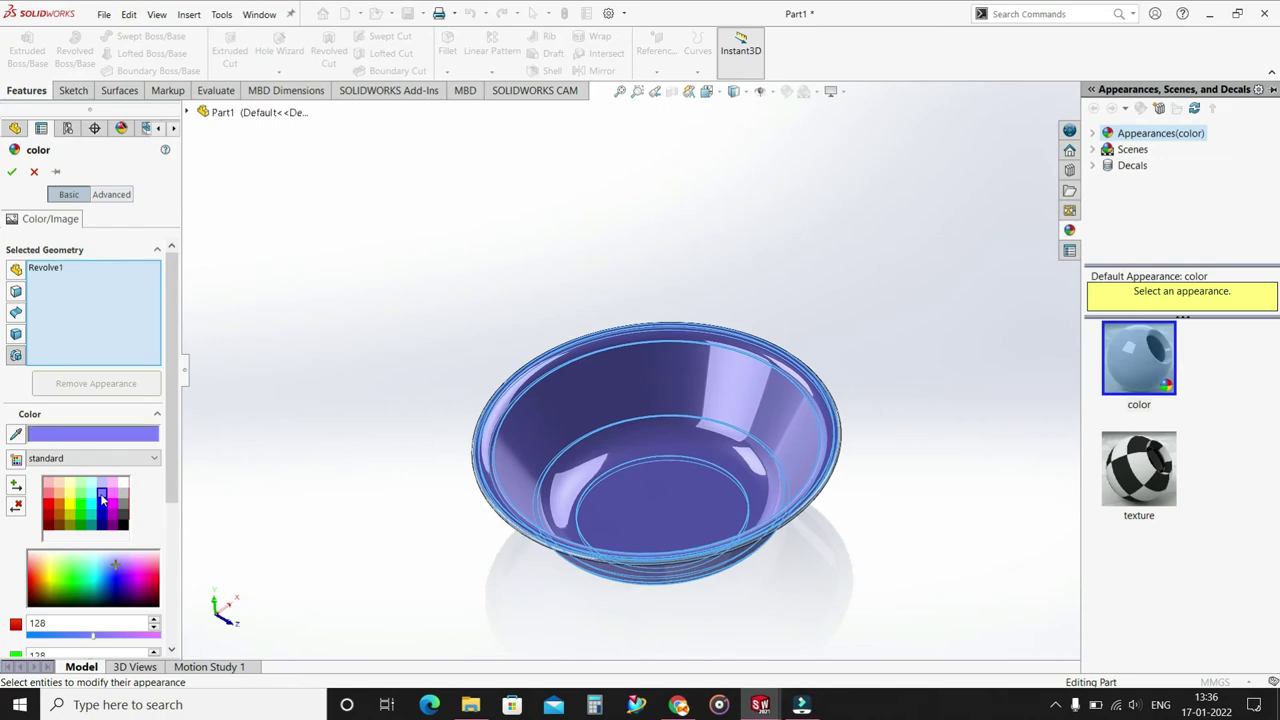
{"action": "left_click", "coordinate": [93, 500]}
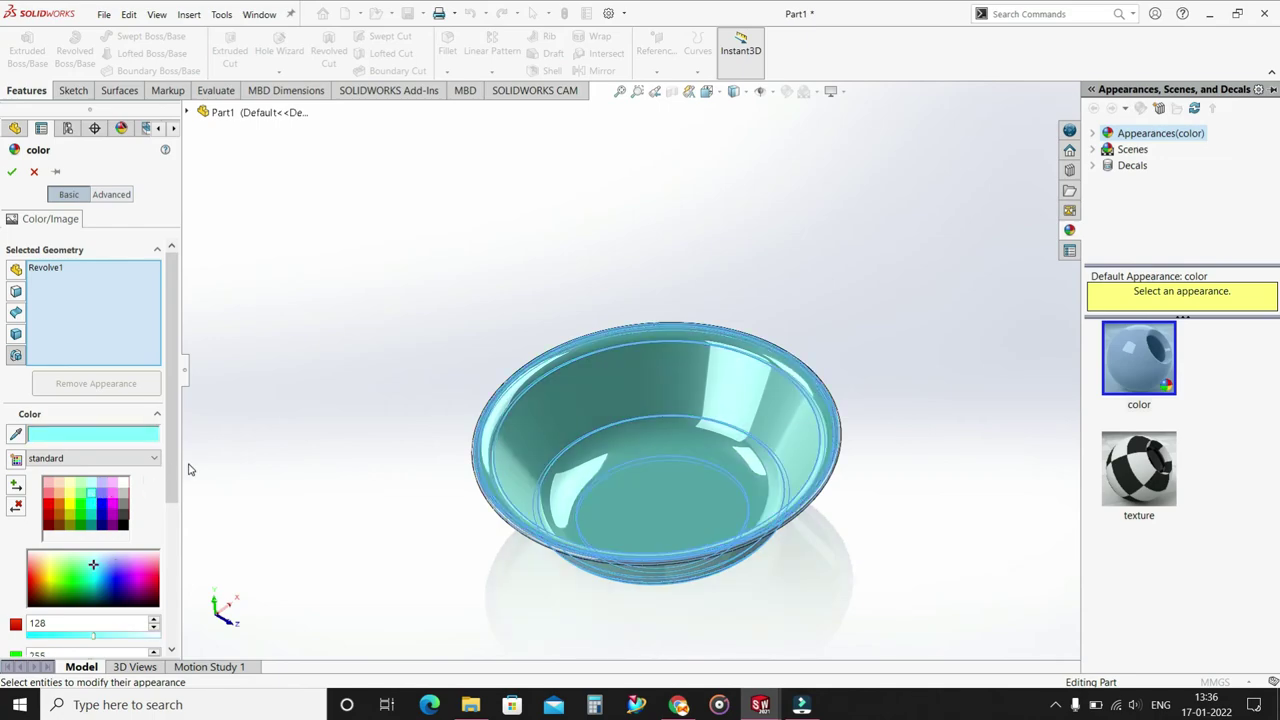
{"action": "left_click", "coordinate": [12, 174]}
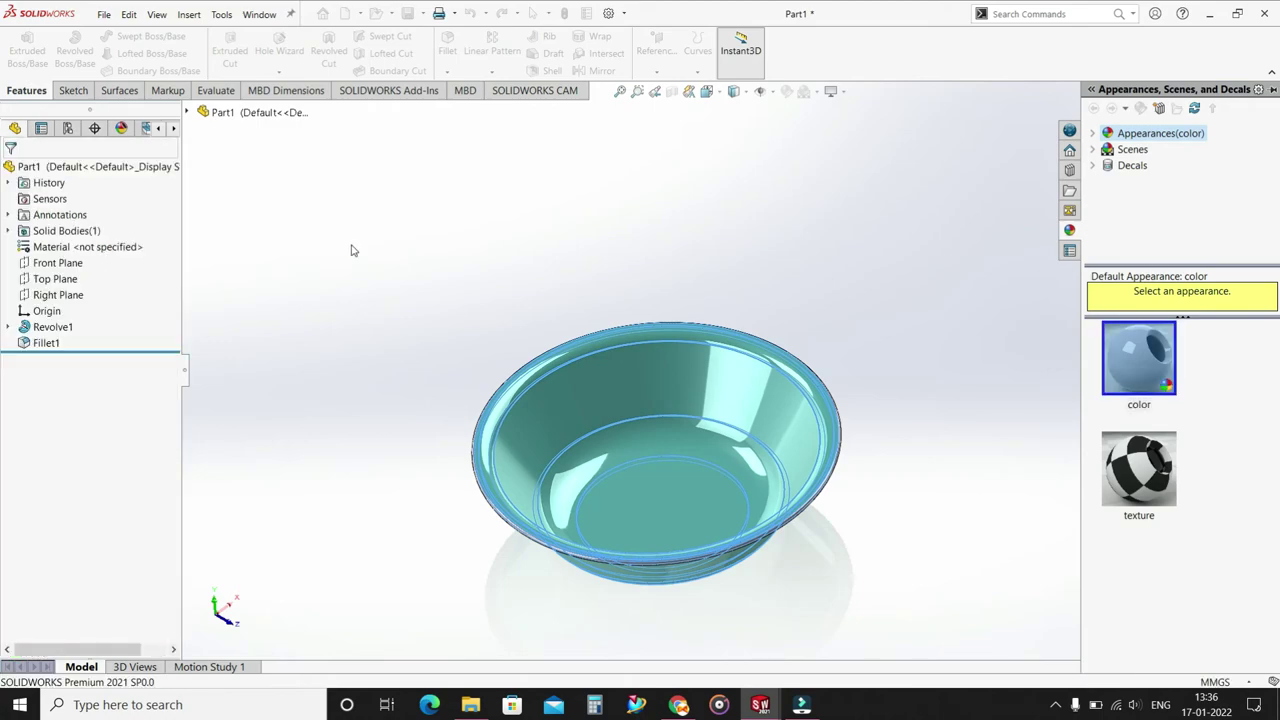
- Apply a yellow colour appearance to Fillet1, the rounded rim
{"action": "left_click", "coordinate": [55, 343]}
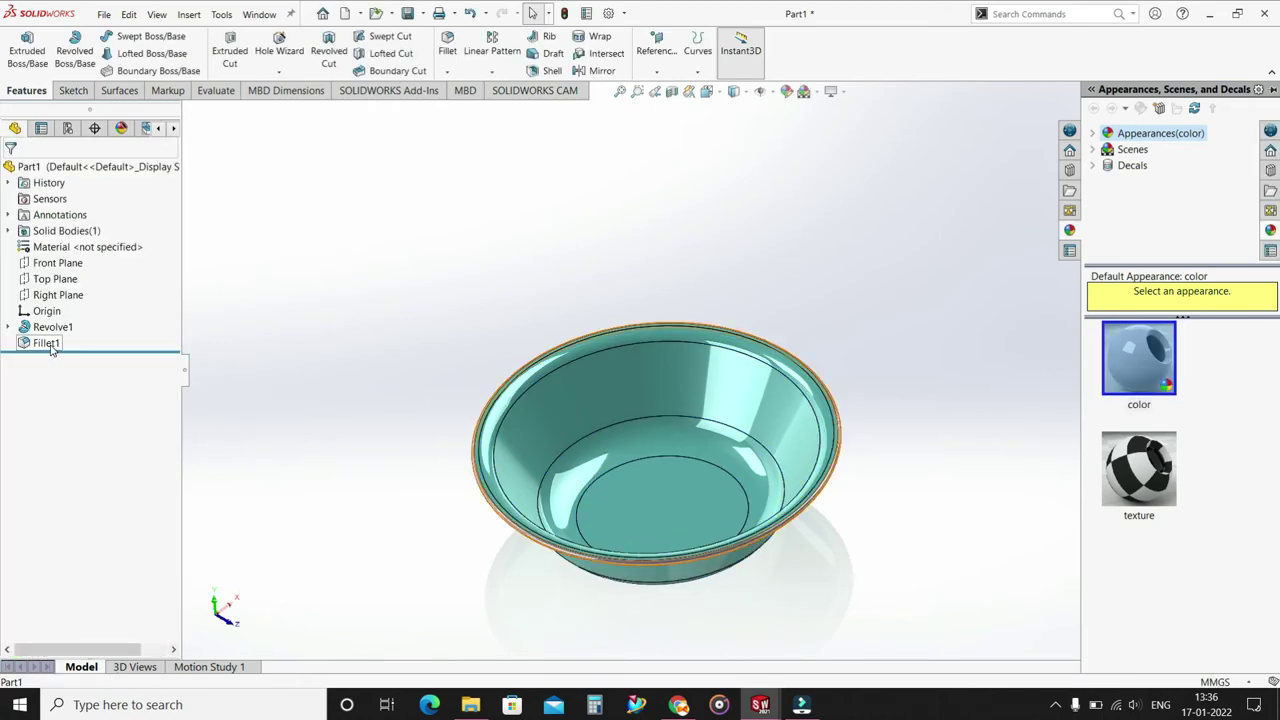
{"action": "left_click", "coordinate": [102, 324]}
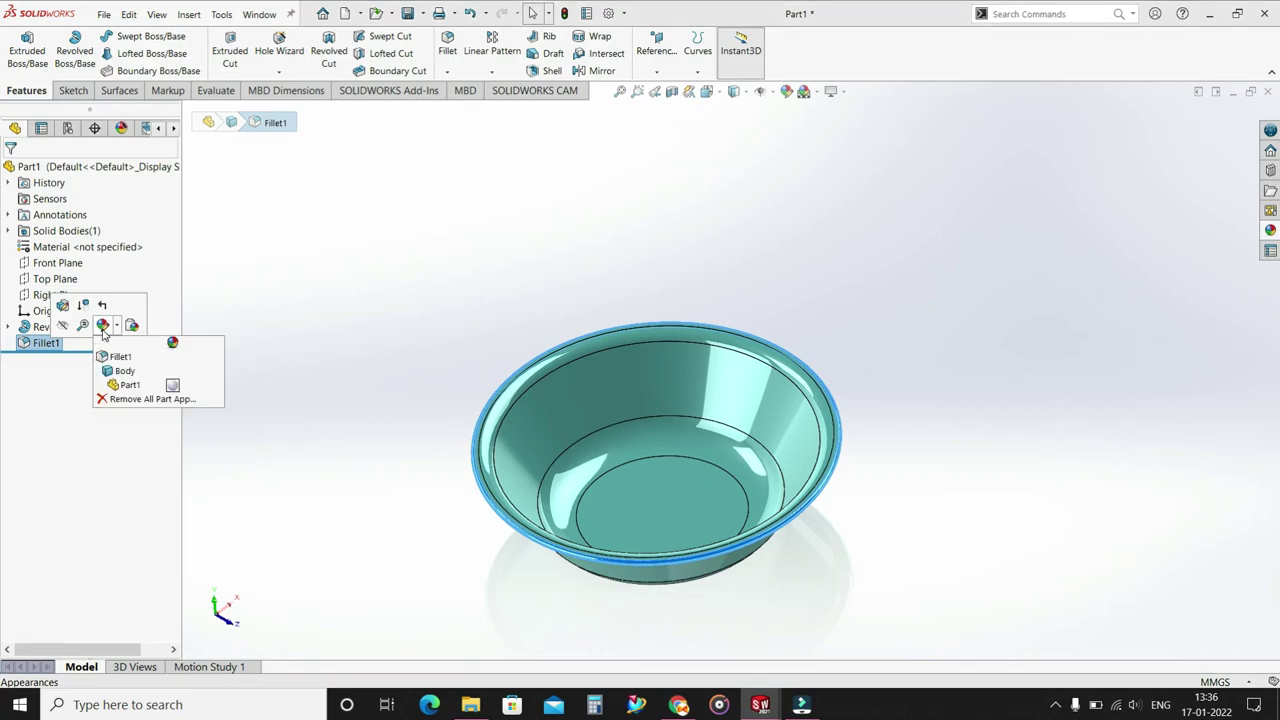
{"action": "left_click", "coordinate": [113, 368]}
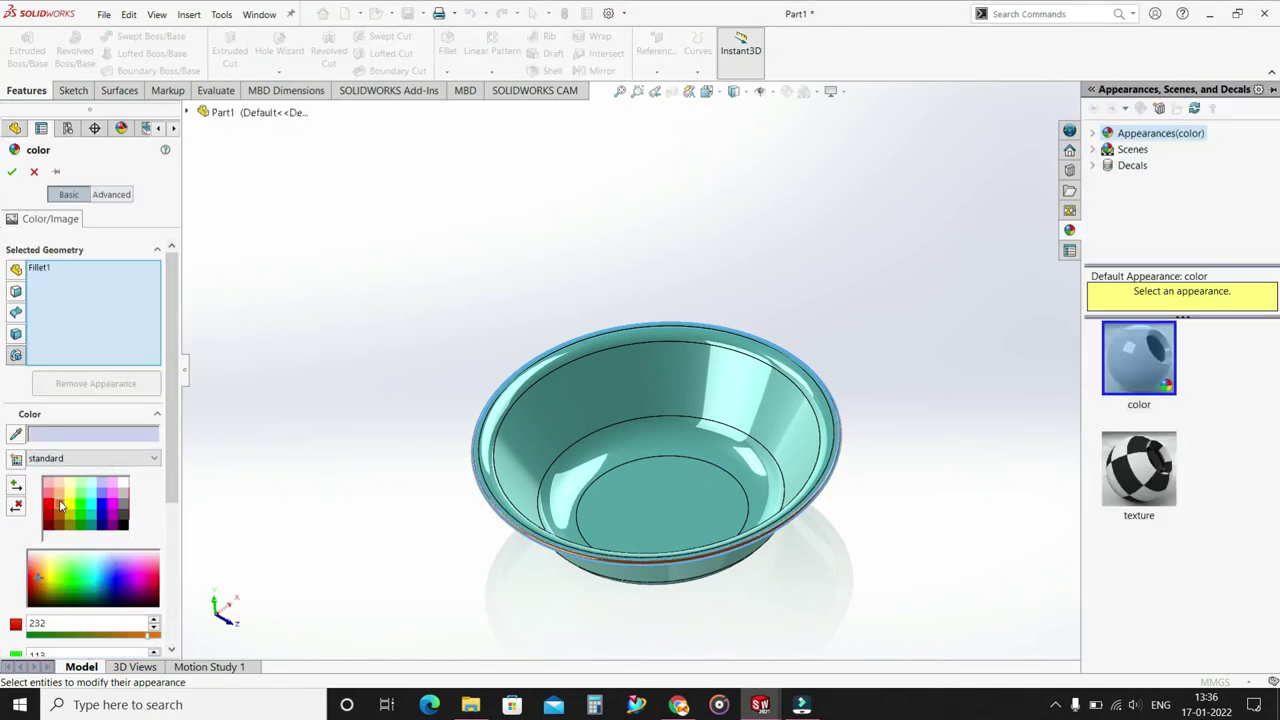
{"action": "left_click", "coordinate": [68, 513]}
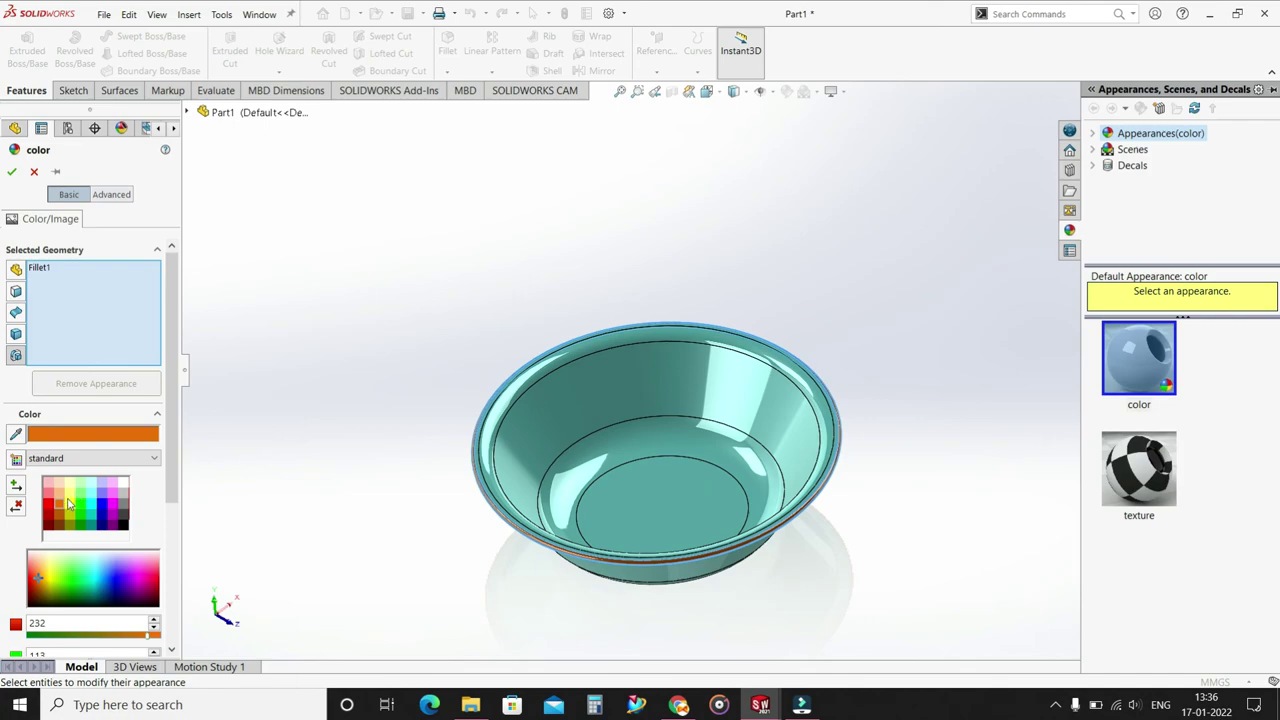
{"action": "left_click", "coordinate": [75, 499]}
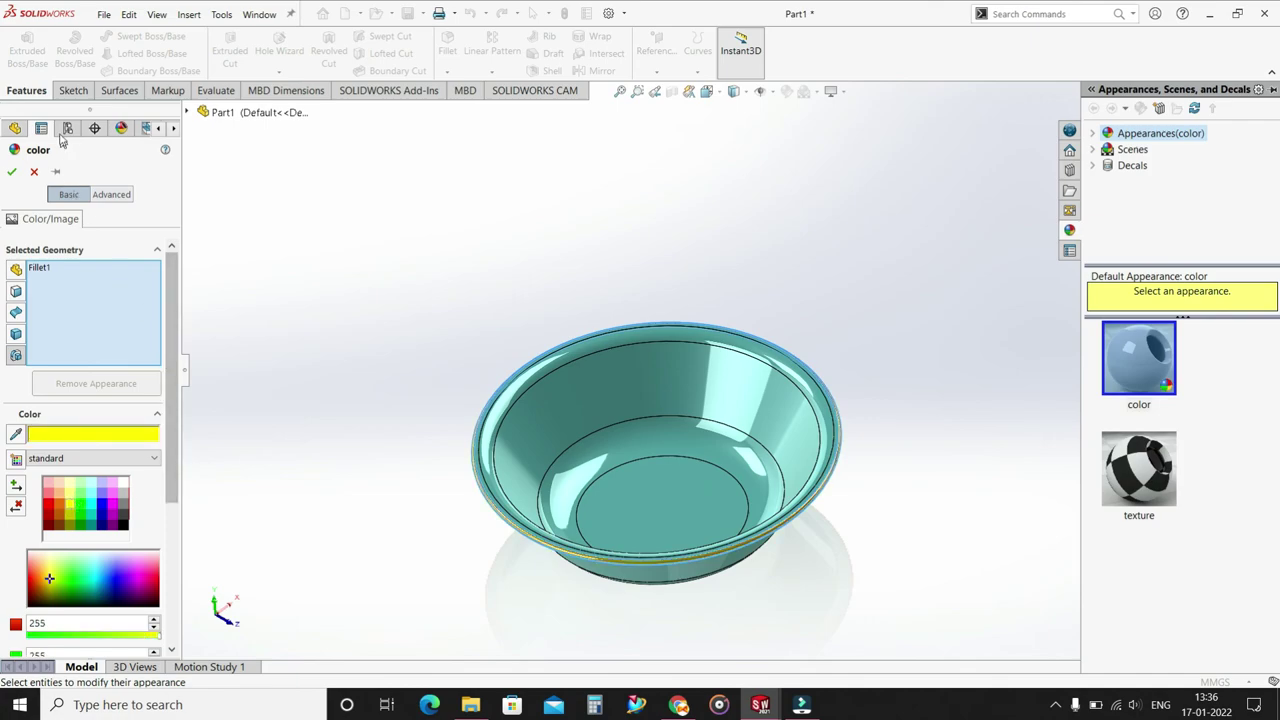
{"action": "left_click", "coordinate": [11, 172]}
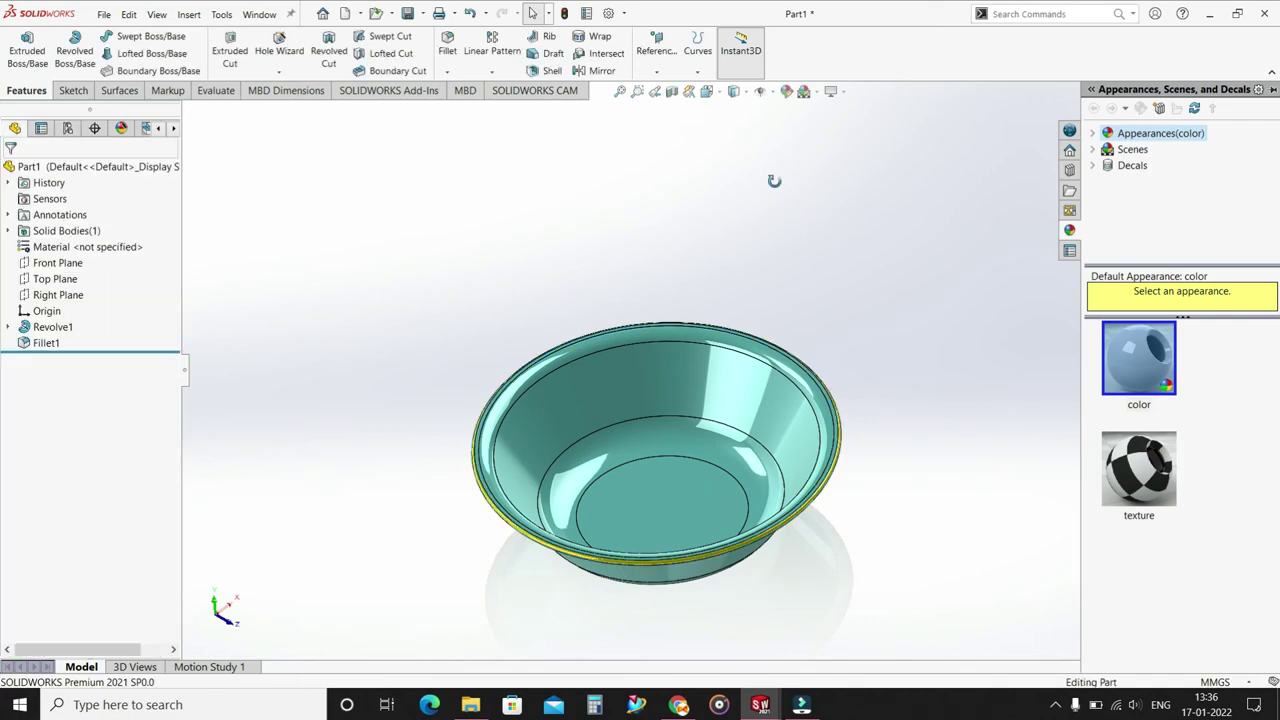